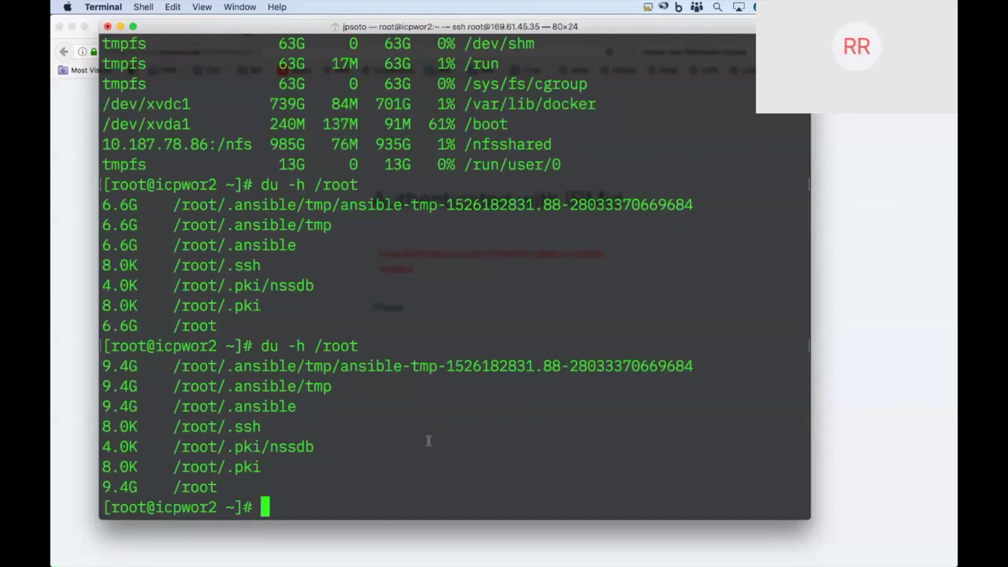
Recheck the disk usage of /root in human-readable sizes several times on icpwor2.
key(Up)
key(Return)
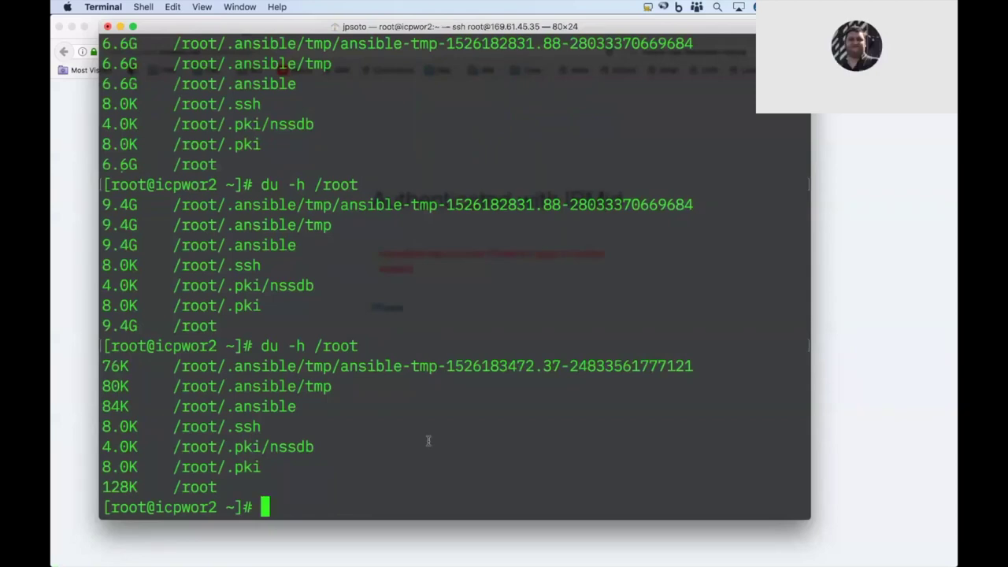
key(Up)
key(Return)
key(Up)
key(Return)
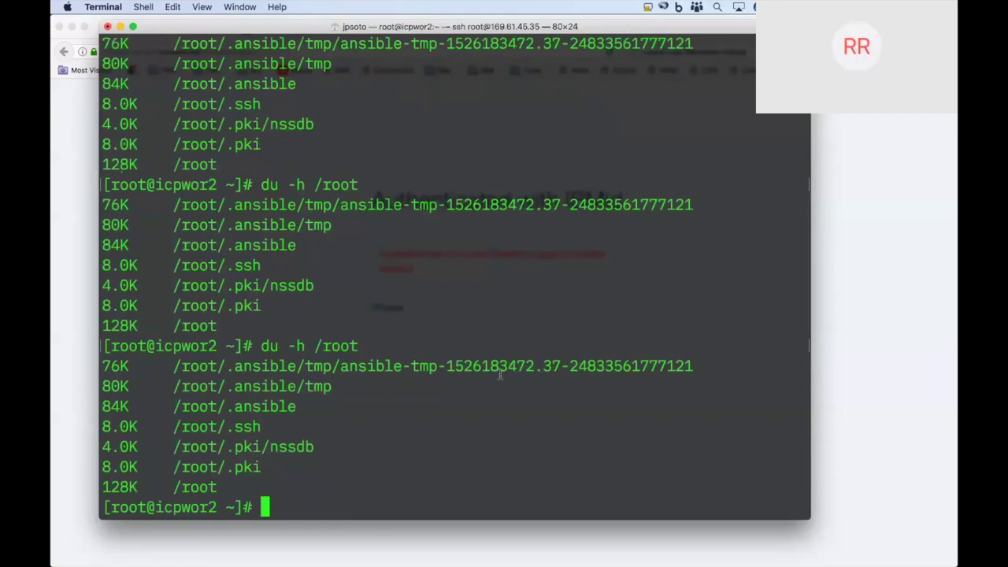
key(super+h)
key(super+Tab)
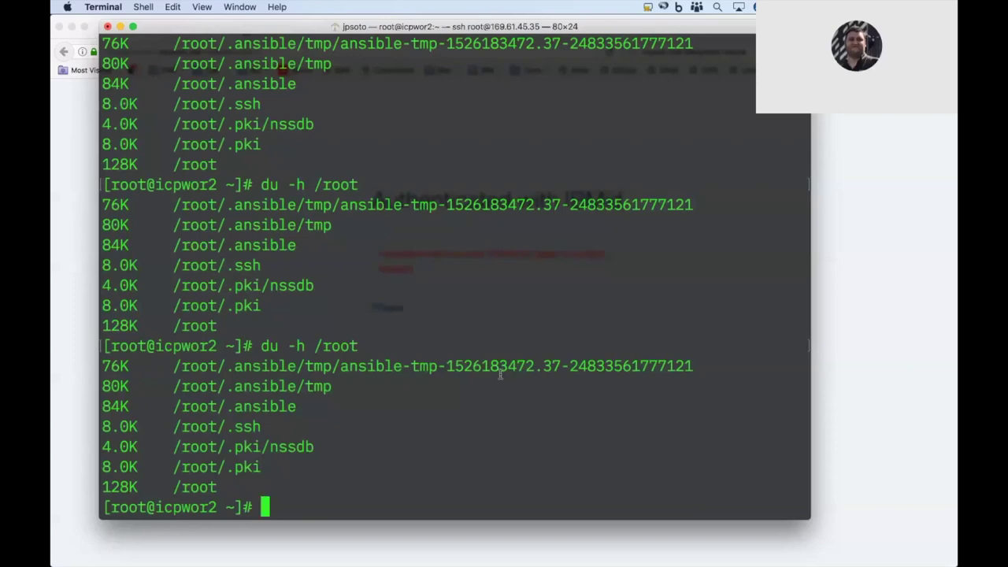
Change to /tmp, list its contents and check its disk usage in human-readable sizes.
text(cd /tmp)
key(Return)
text(ls)
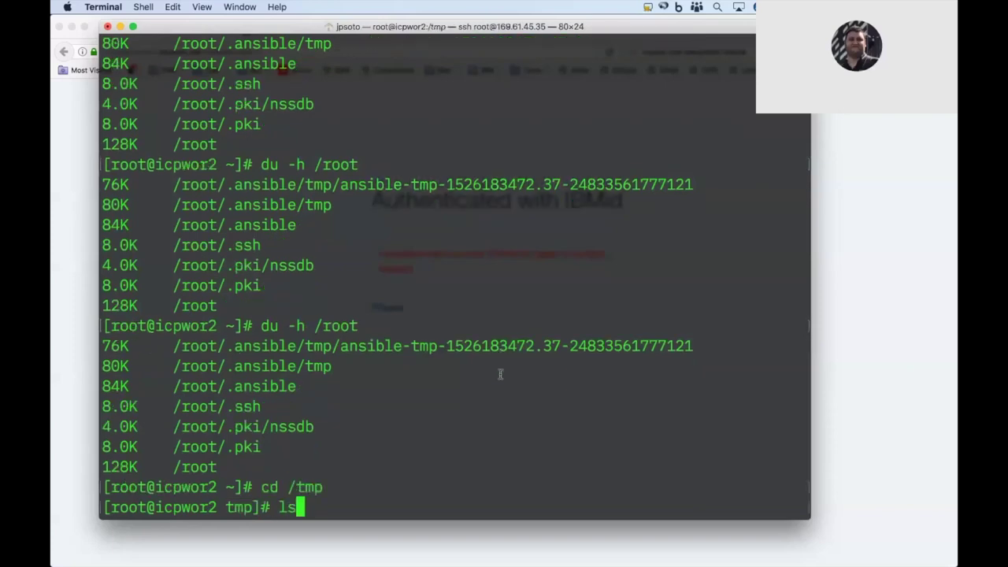
key(Return)
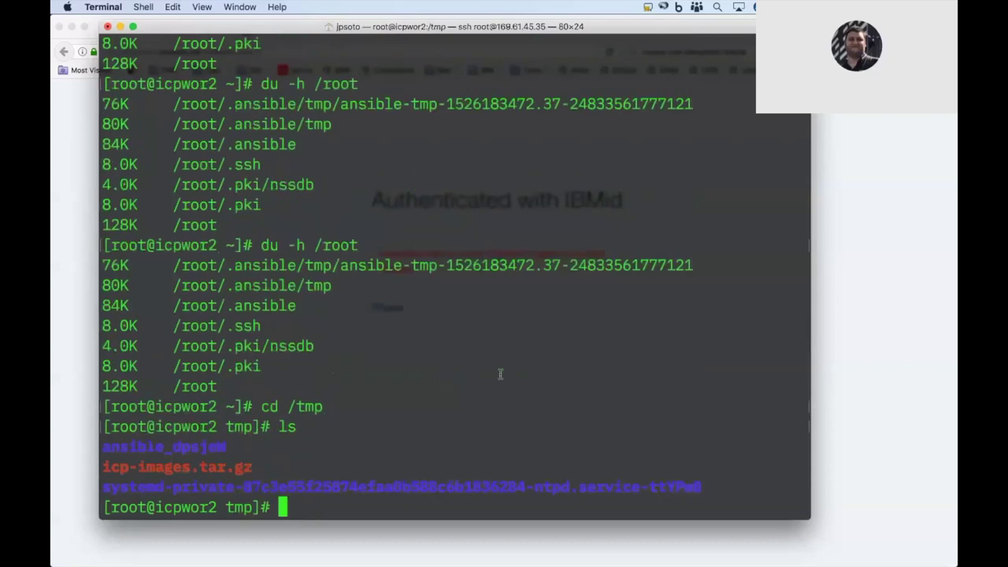
text(du -h)
key(Return)
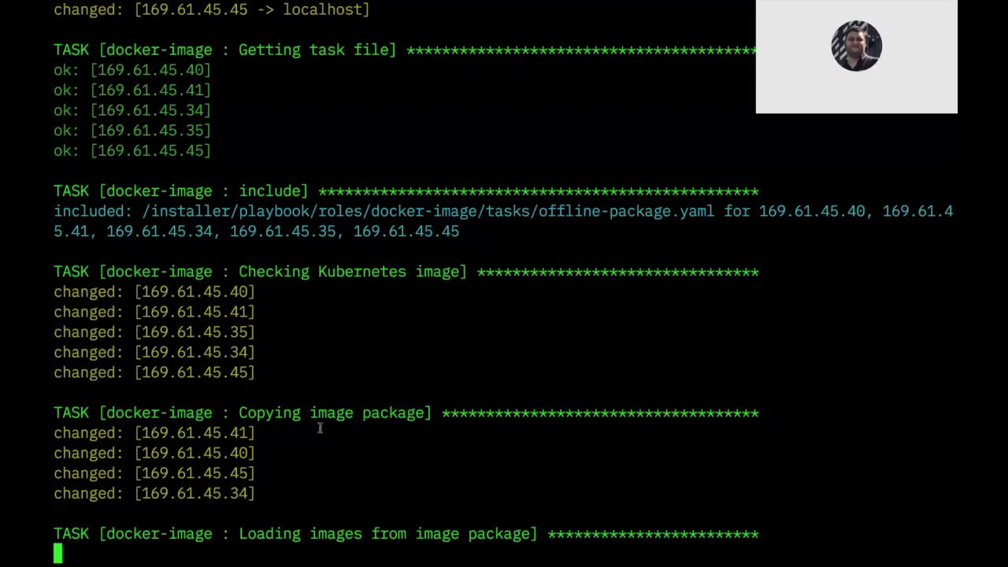
Switch to Safari and load the catalog repositories page on port 8443 with the server address changed to 169.61.45.35.
drag(250, 332, 143, 331)
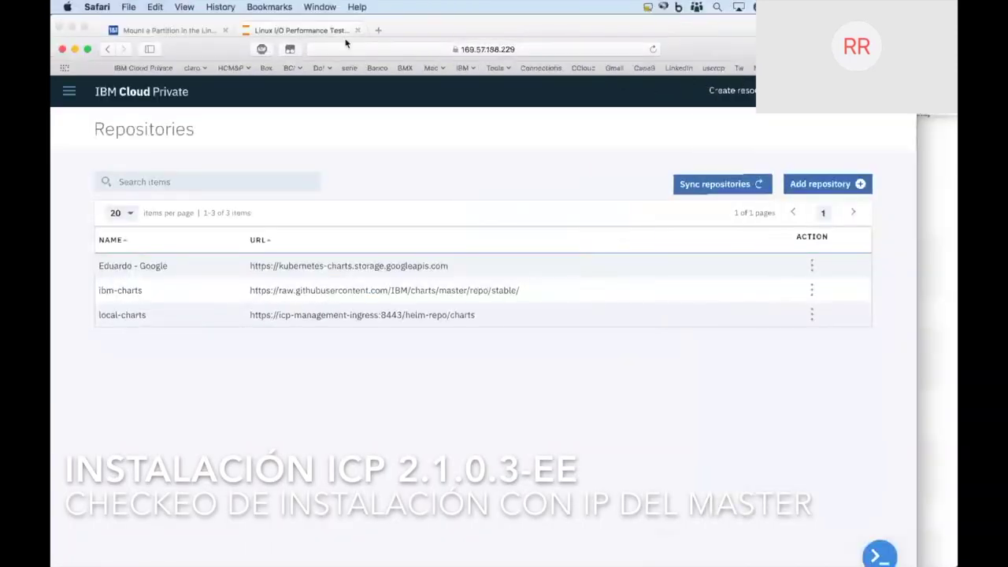
click(358, 50)
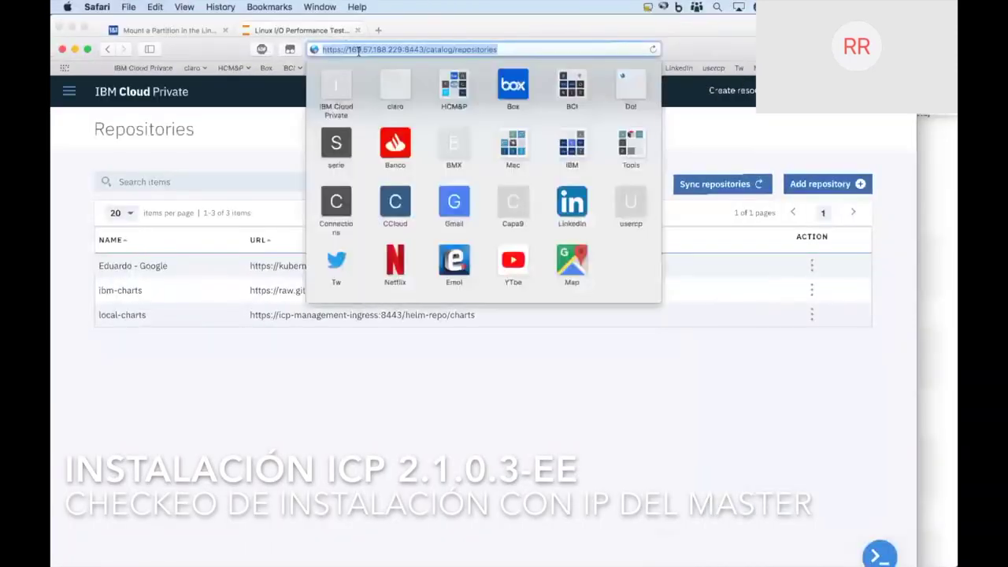
click(386, 50)
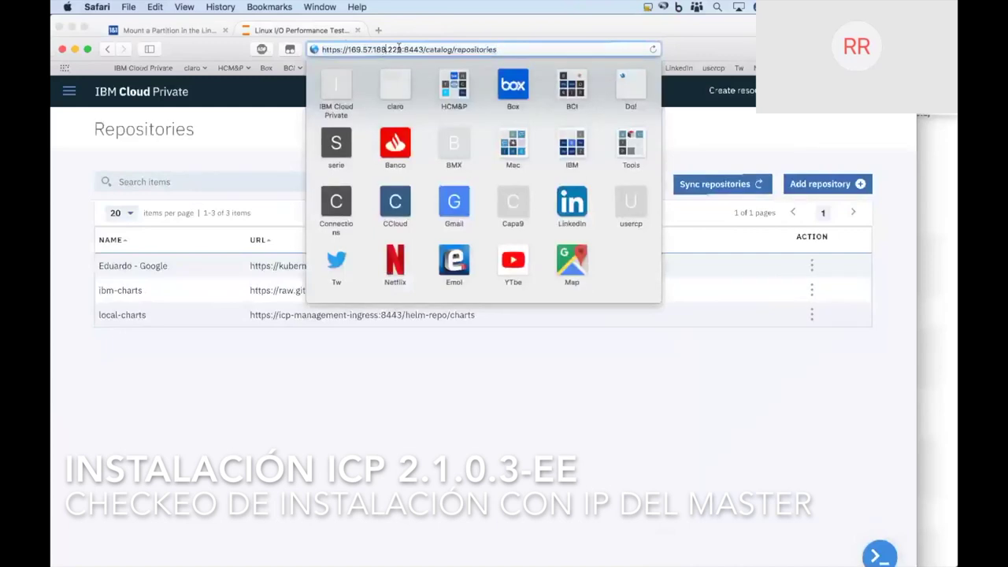
drag(402, 49, 349, 50)
text(169.61.45.35)
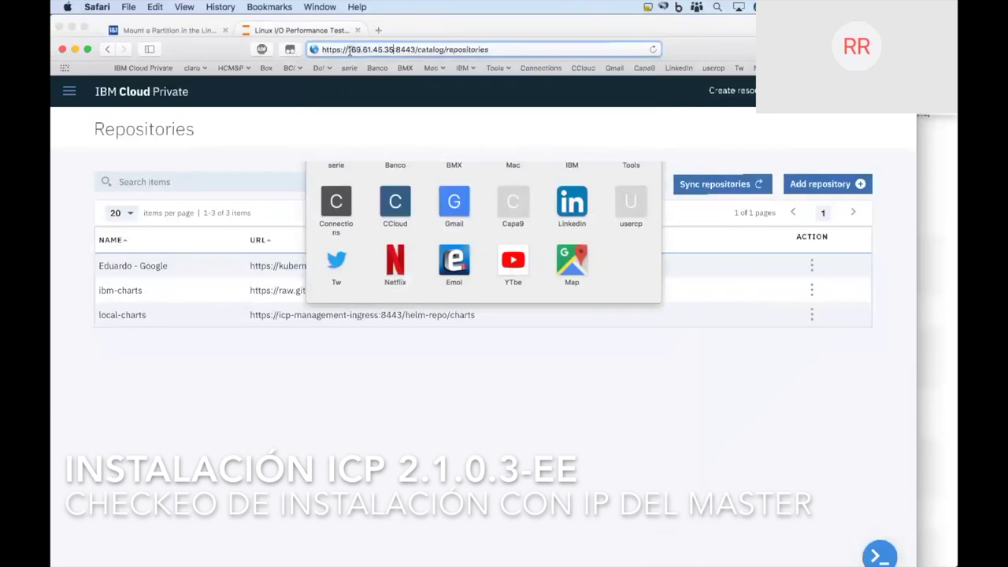
key(Return)
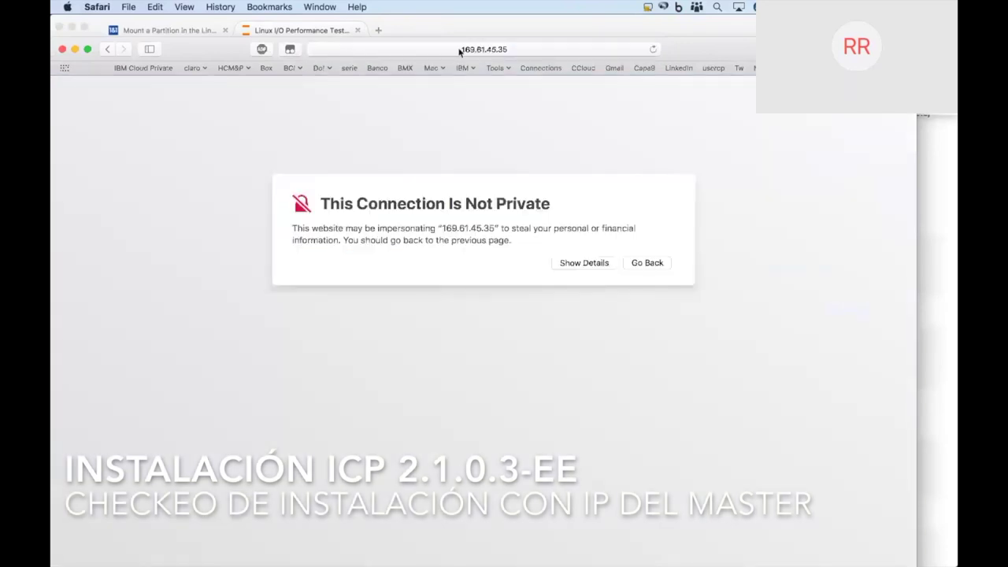
Show the certificate warning's details and proceed to the website despite the invalid certificate.
click(606, 268)
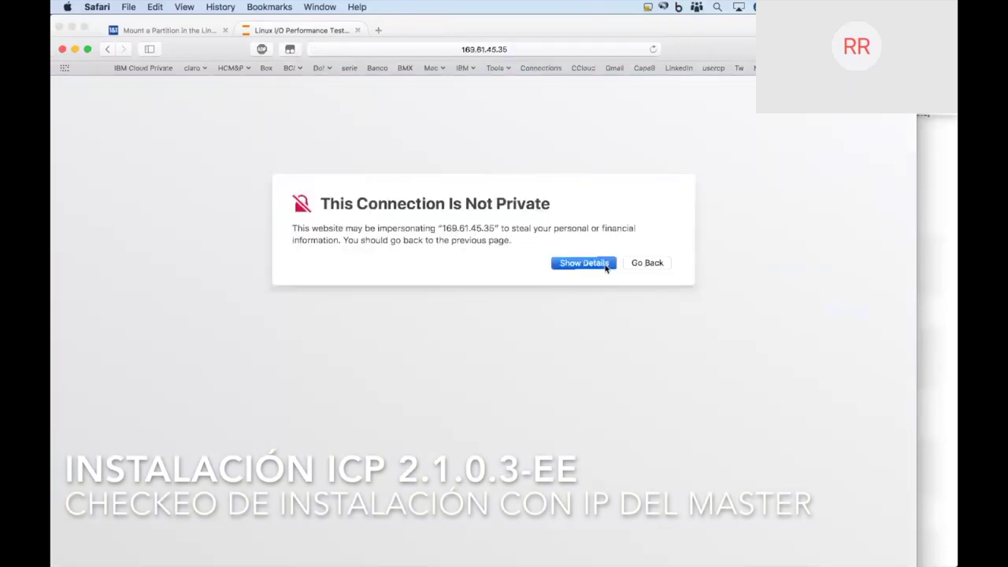
click(661, 340)
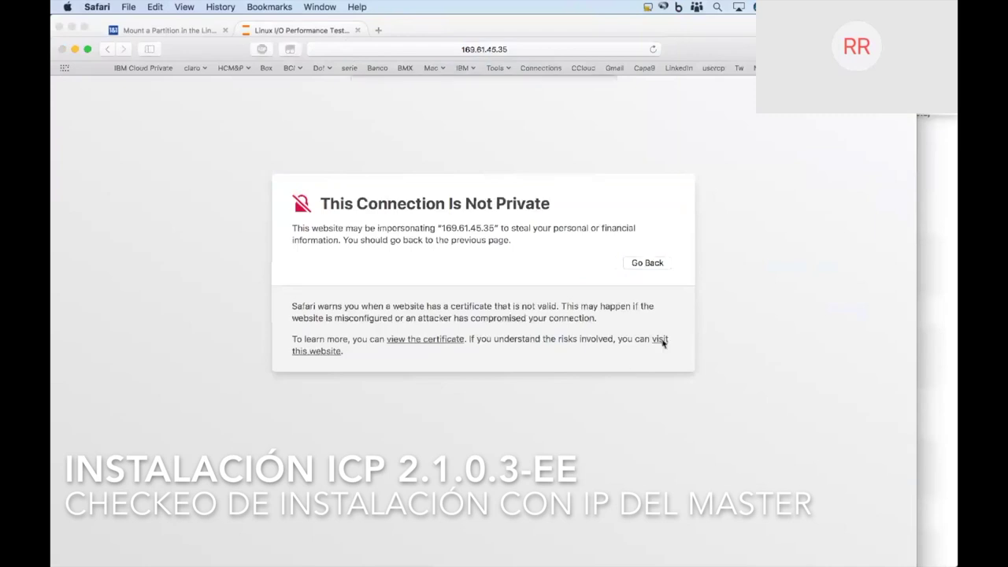
click(553, 145)
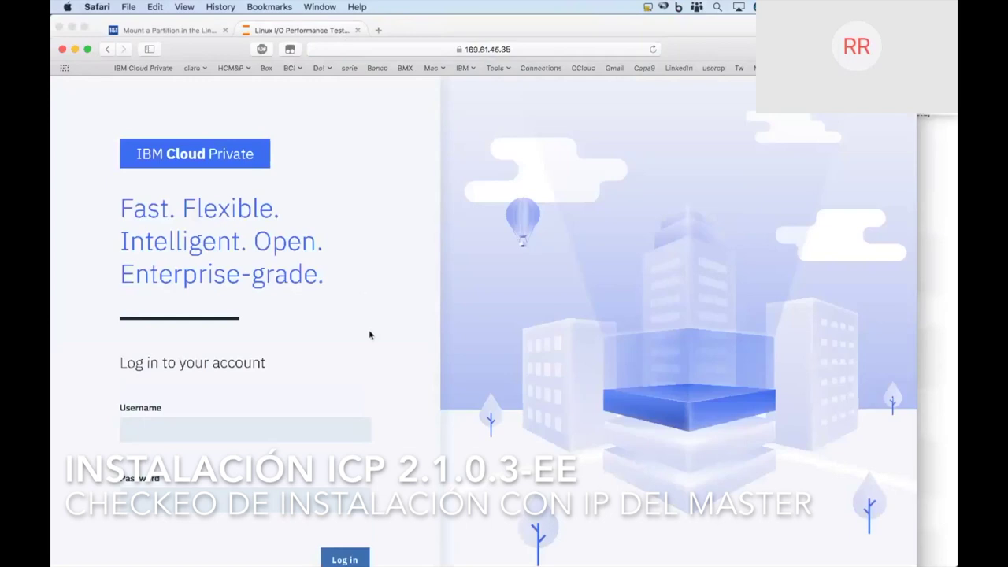
Try to log in to IBM Cloud Private as admin with the account password, declining to save the password for now.
scroll(315, 362, down, 2)
click(258, 389)
text(admin)
key(Tab)
text(••••••••••••)
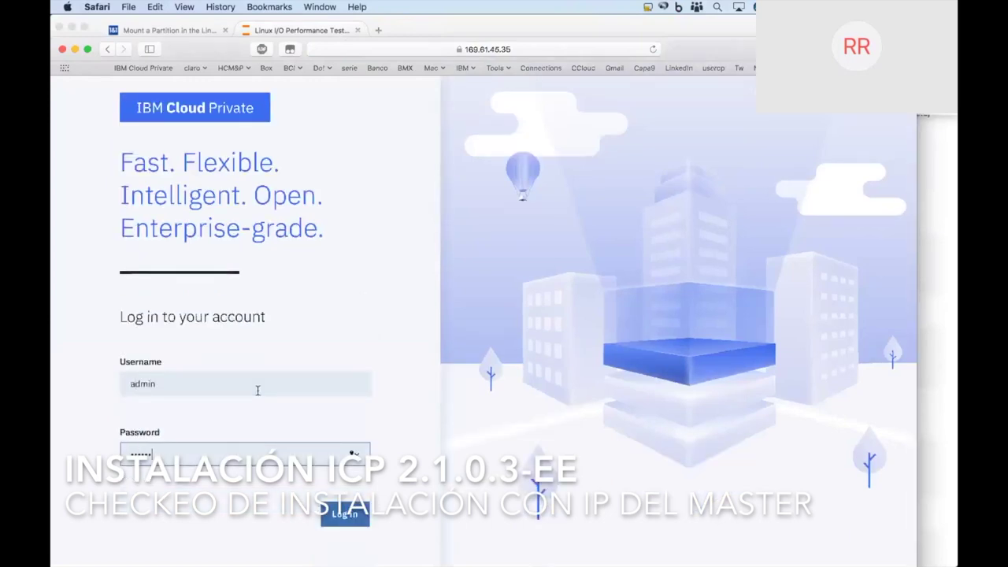
key(Return)
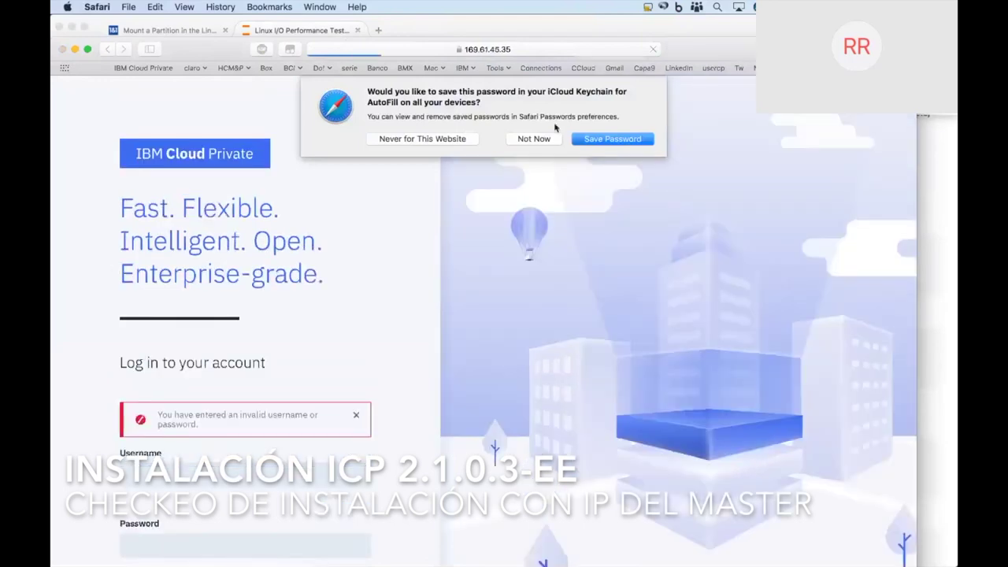
click(533, 139)
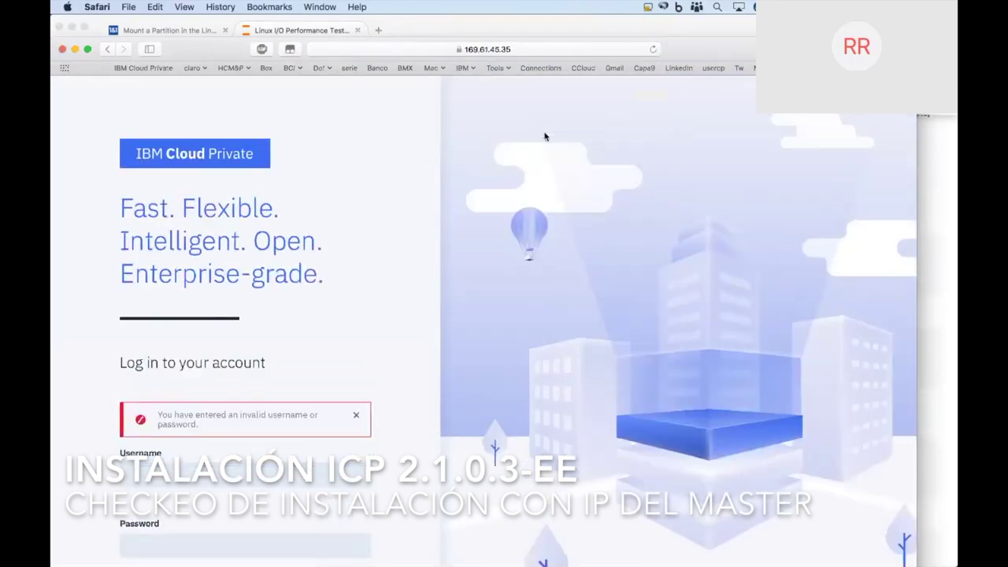
Log in again as admin by re-entering the account password, and decline saving it in the keychain for now.
scroll(207, 315, down, 2)
click(207, 382)
text(admin)
key(Tab)
text(•••••)
key(Return)
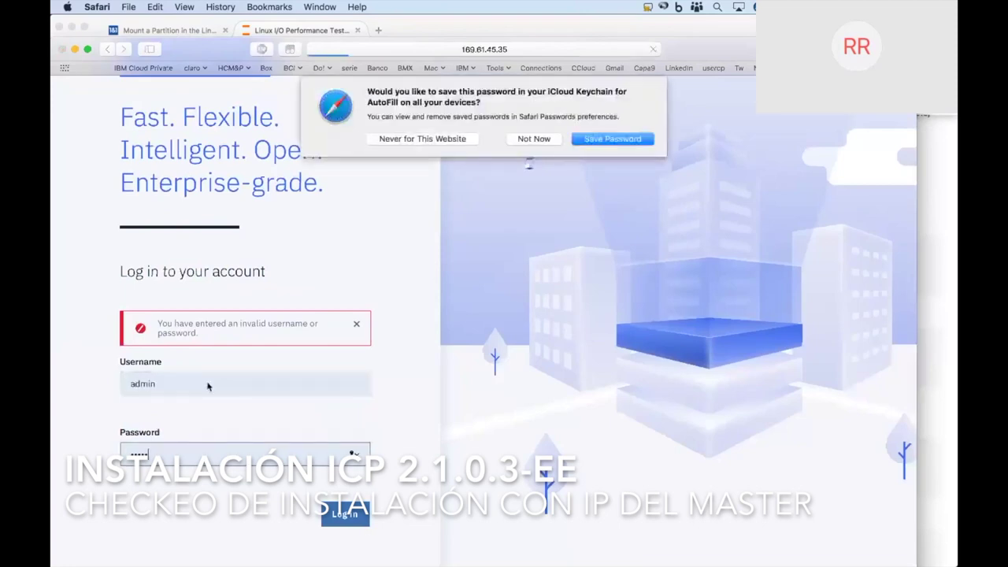
click(533, 139)
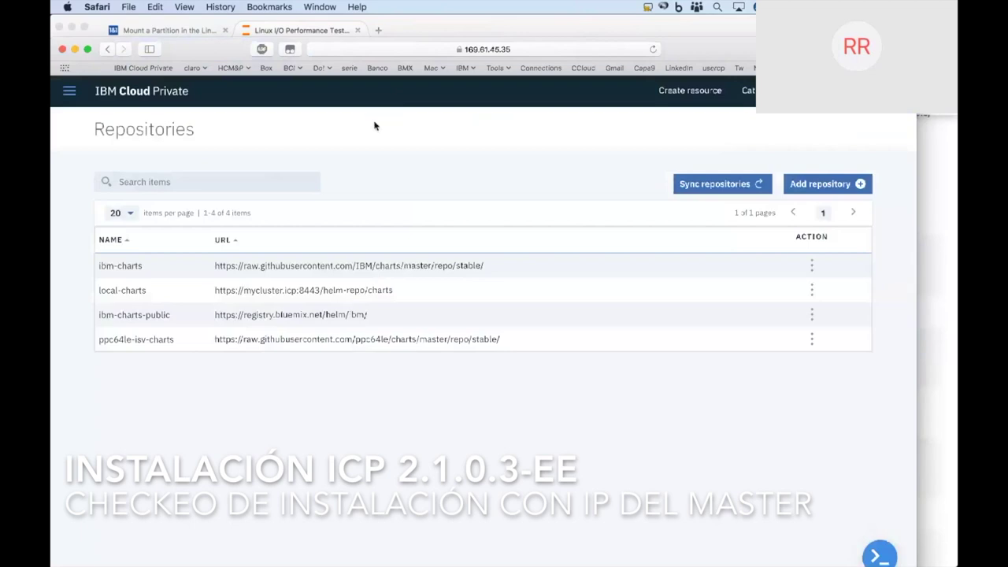
Go to the Dashboard and review its System Overview and Resource Overview sections.
click(69, 91)
click(125, 136)
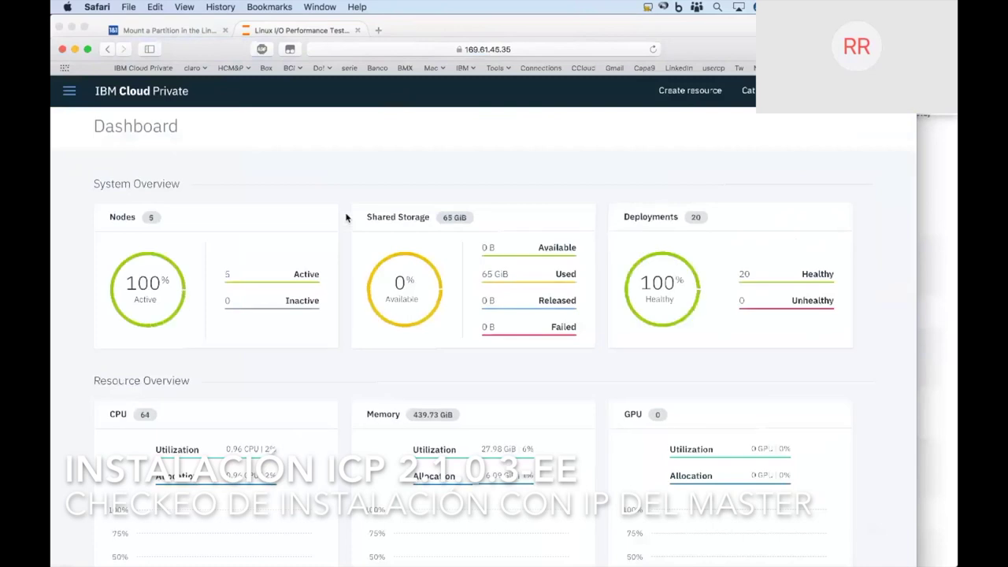
scroll(331, 287, down, 3)
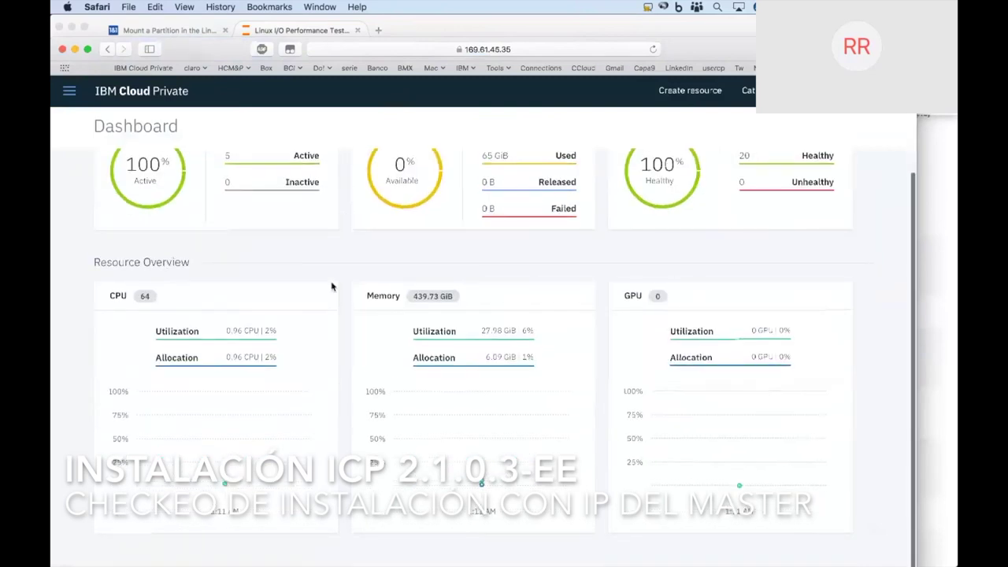
scroll(332, 287, up, 3)
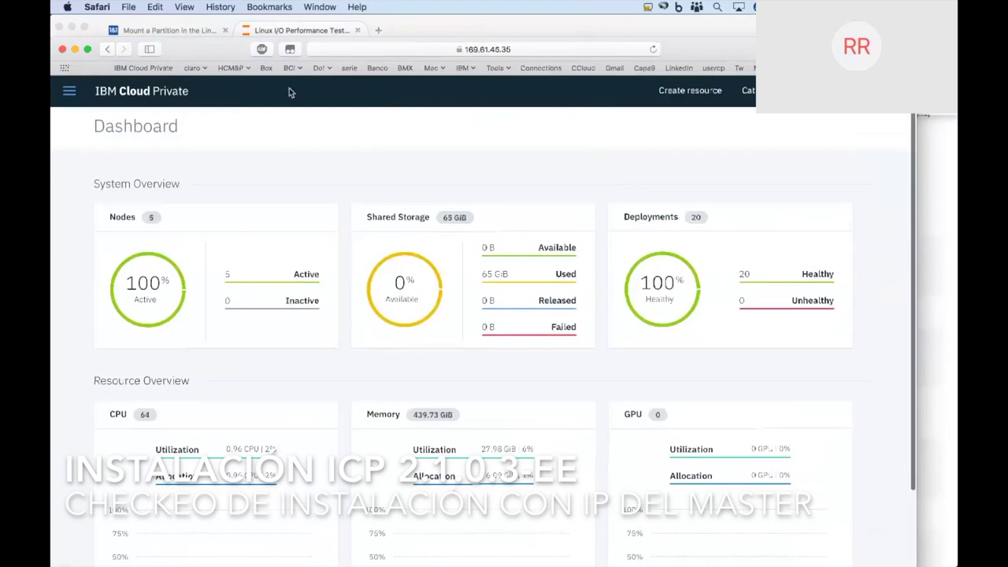
Examine which entries the Workloads, Network Access, Configuration and Platform groups of the main navigation contain.
click(69, 90)
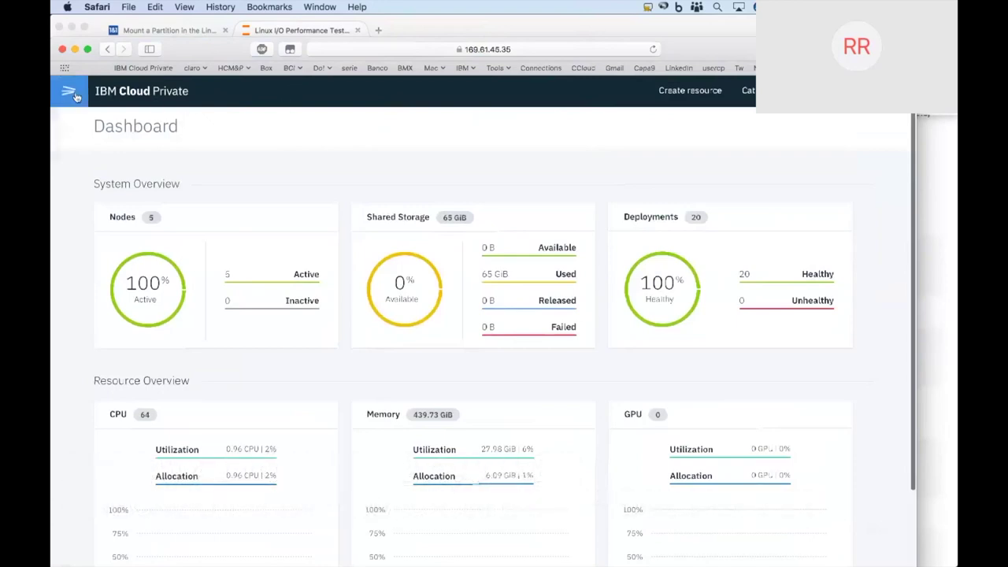
click(91, 170)
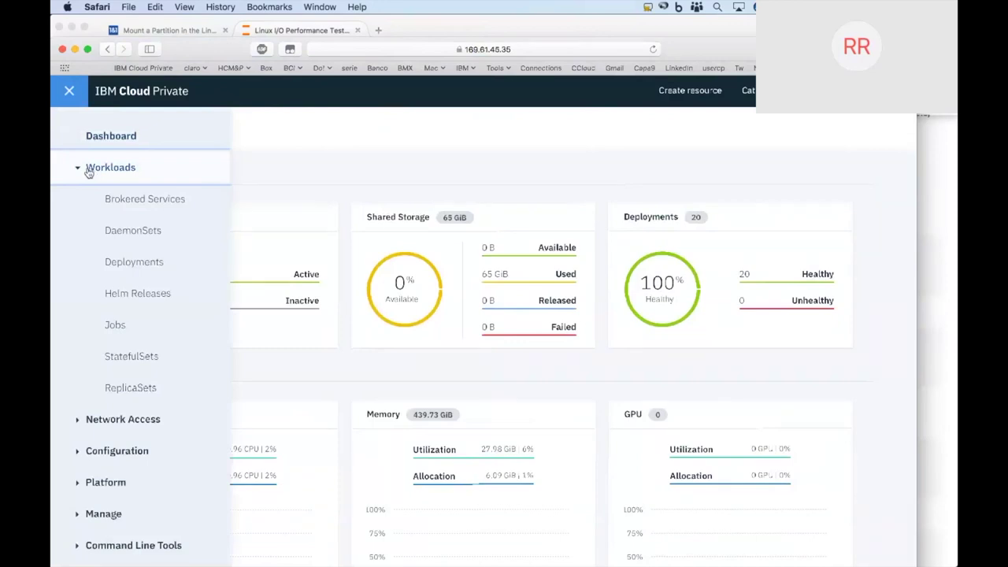
click(89, 171)
click(98, 208)
click(98, 208)
double_click(99, 228)
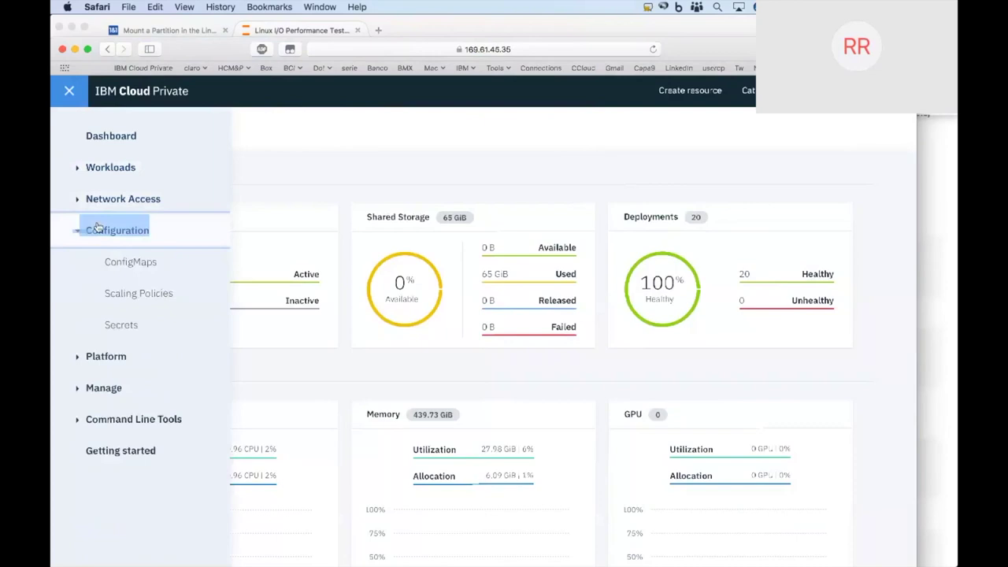
click(98, 228)
click(112, 173)
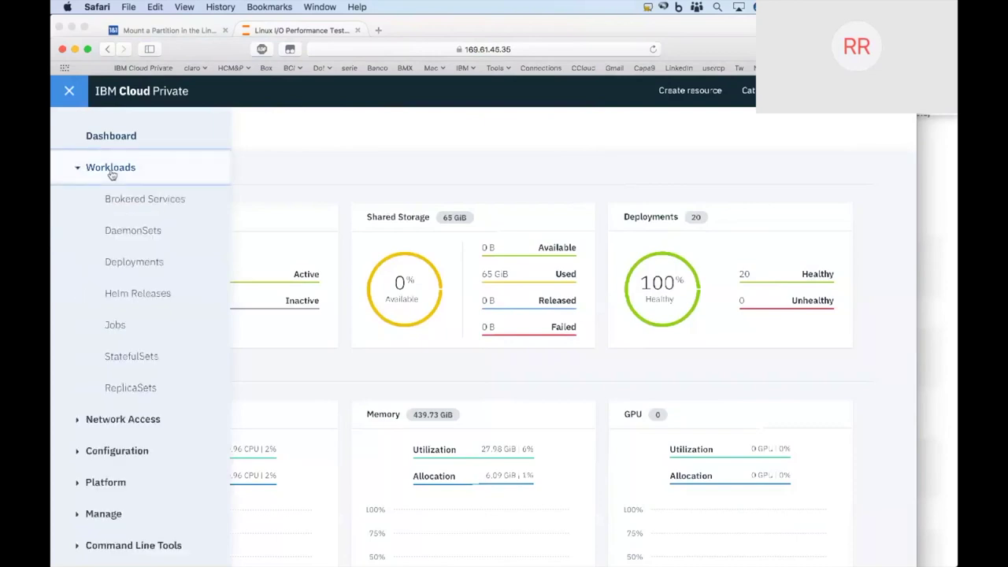
click(112, 172)
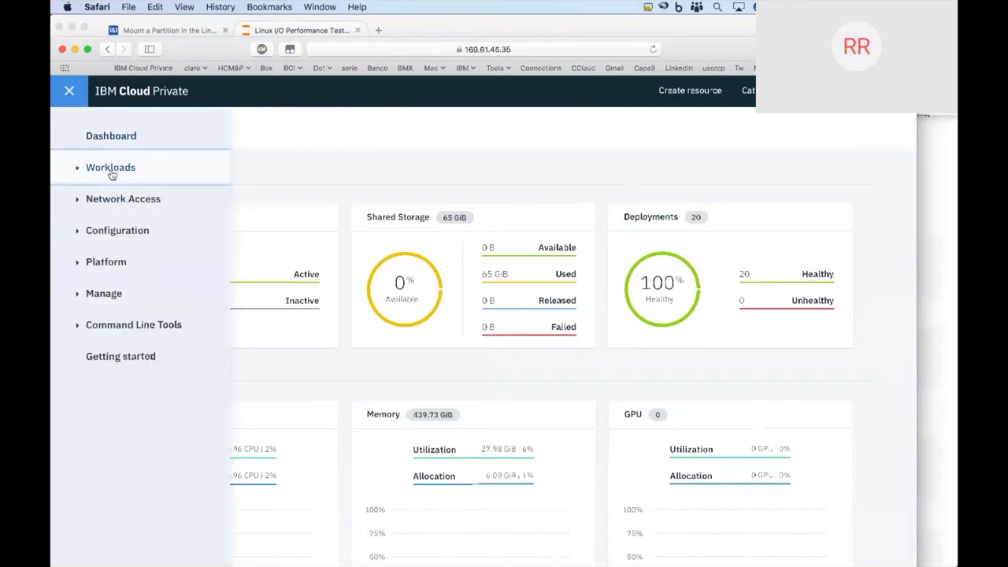
click(101, 264)
click(102, 264)
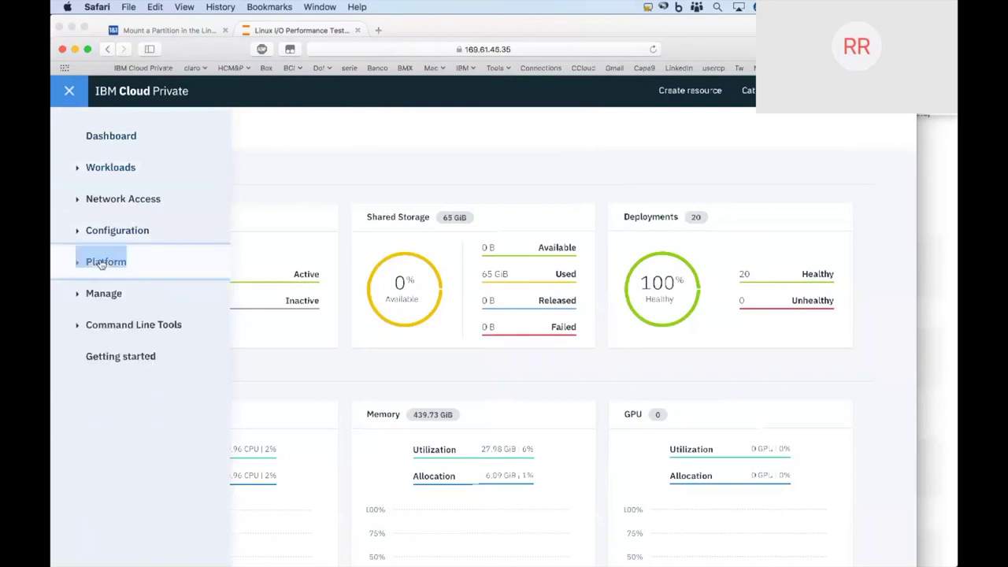
double_click(107, 228)
double_click(115, 202)
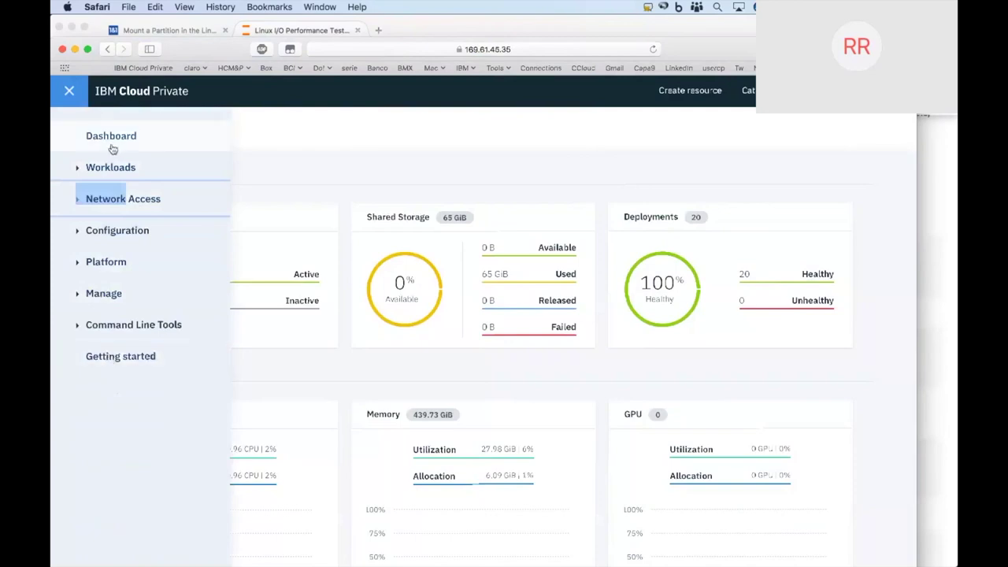
scroll(322, 241, down, 3)
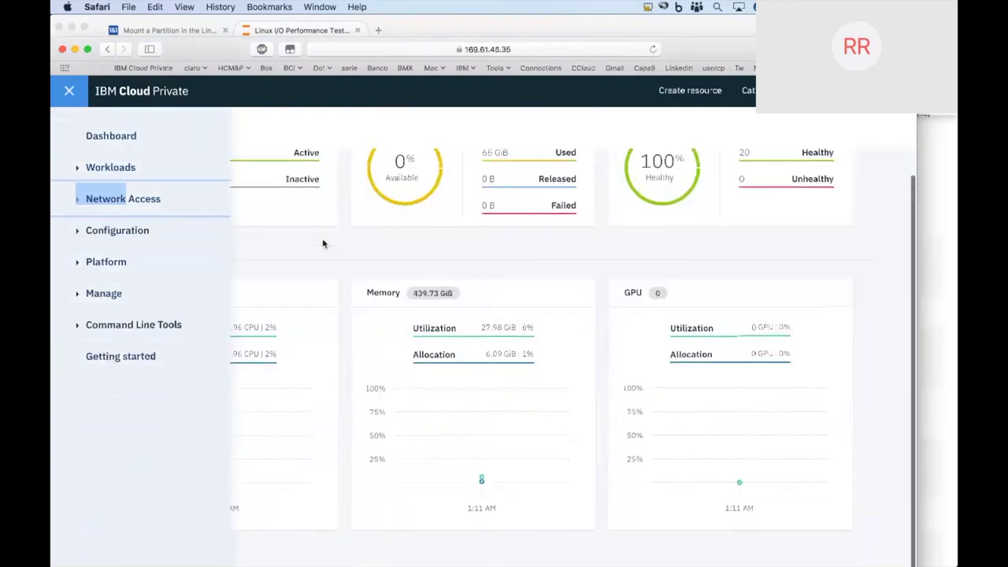
View the Jobs page and the Brokered Services page of the Workloads group.
click(110, 167)
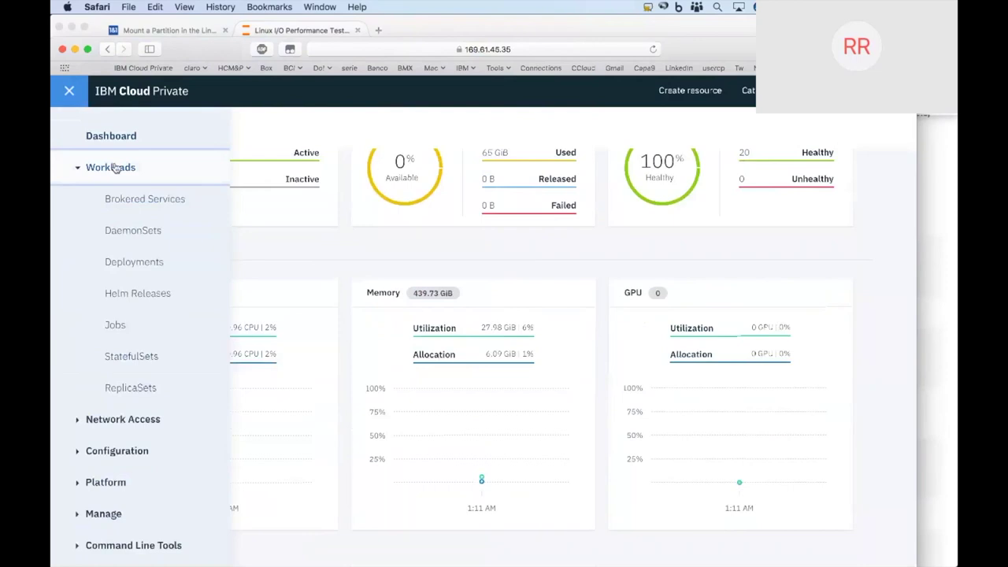
click(115, 325)
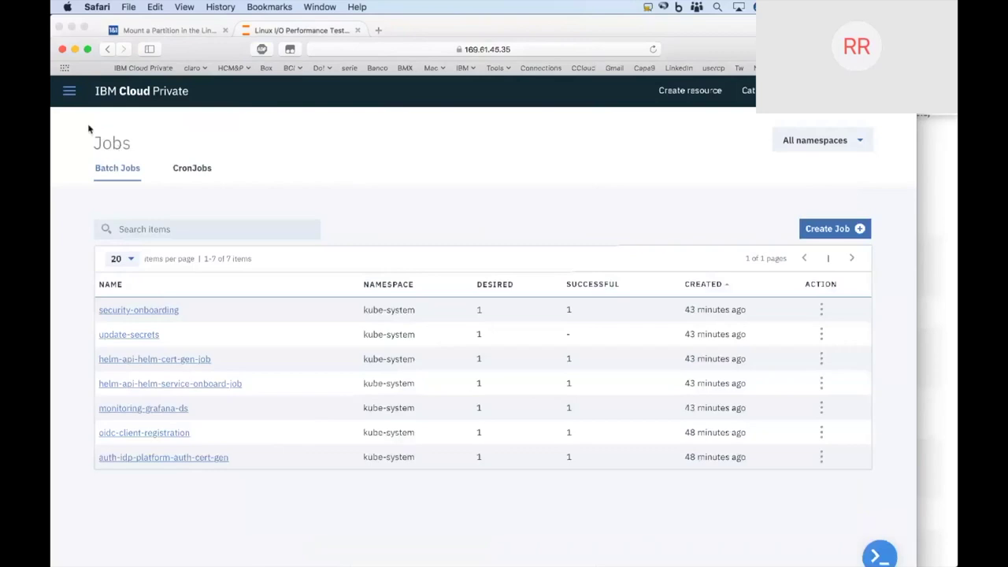
click(70, 90)
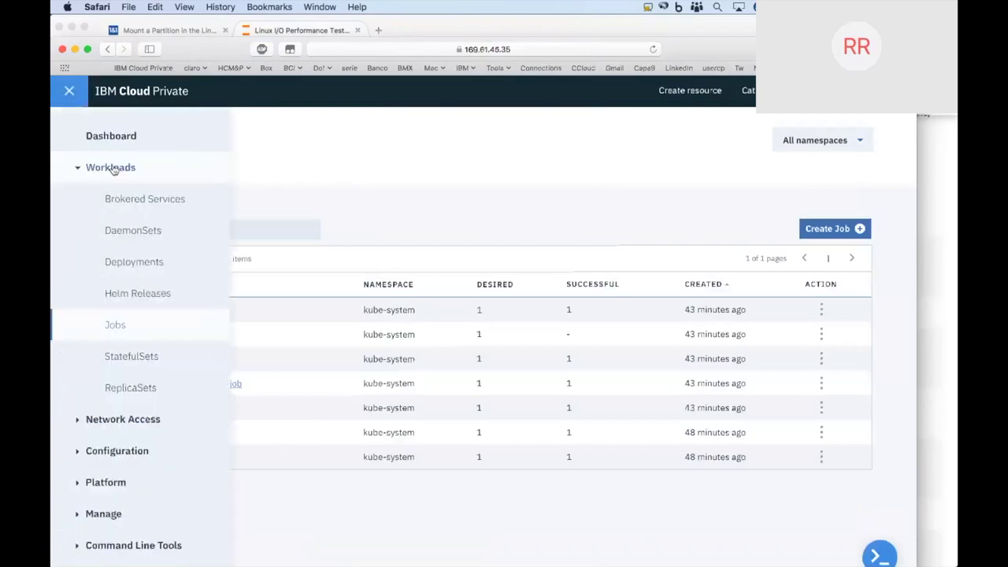
click(132, 200)
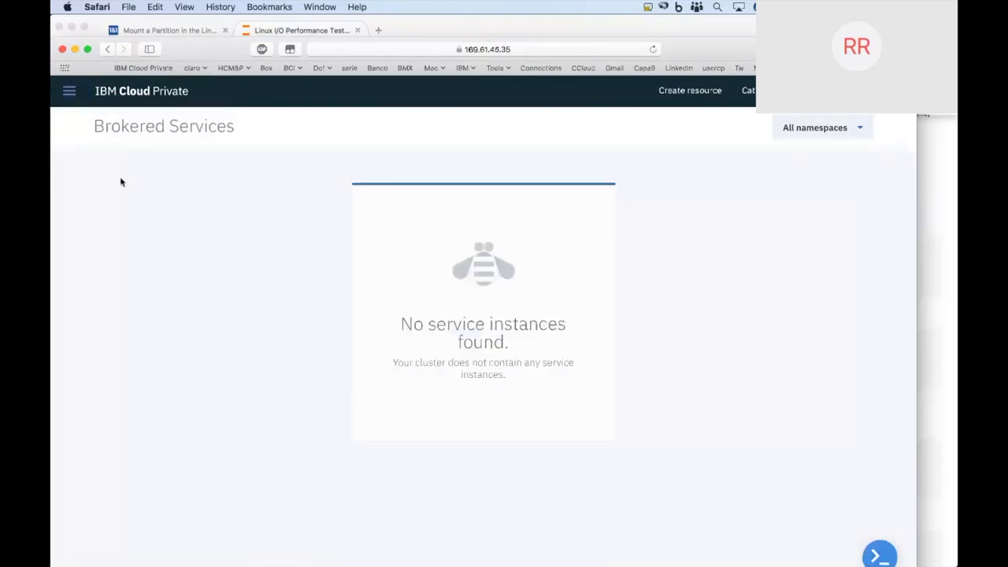
Open the Deployments page of Workloads and review the whole list of deployments in all namespaces.
click(70, 92)
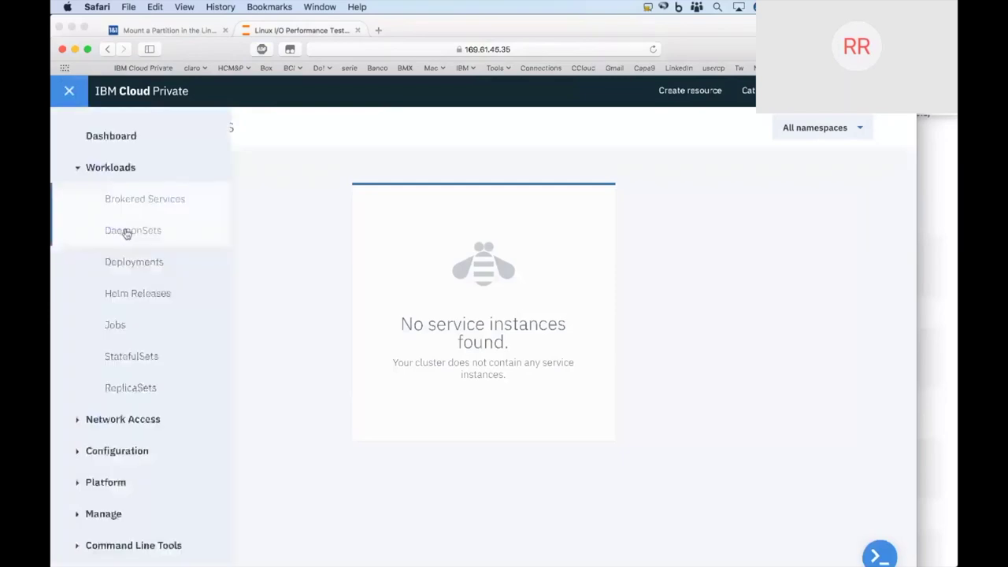
click(127, 263)
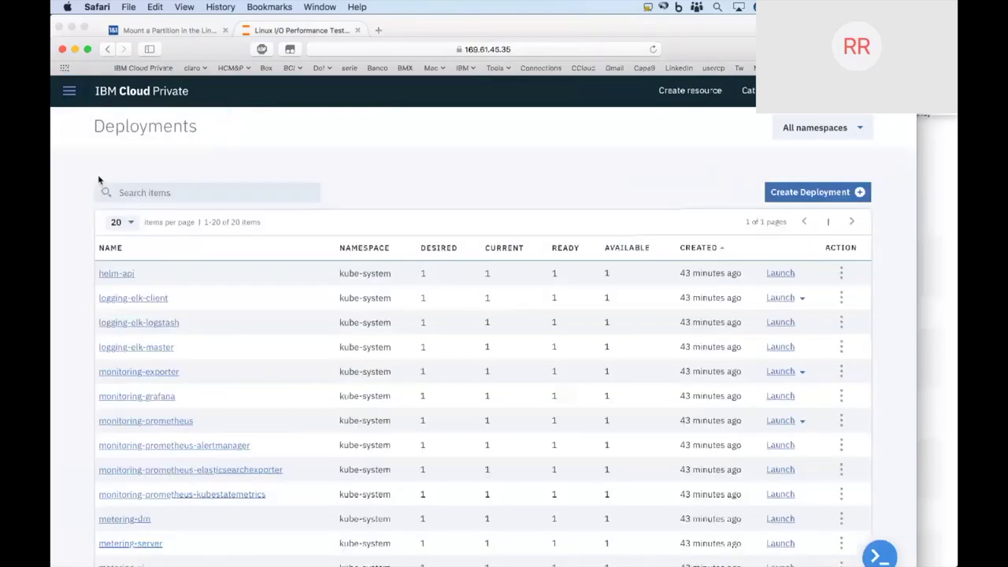
scroll(353, 342, down, 1)
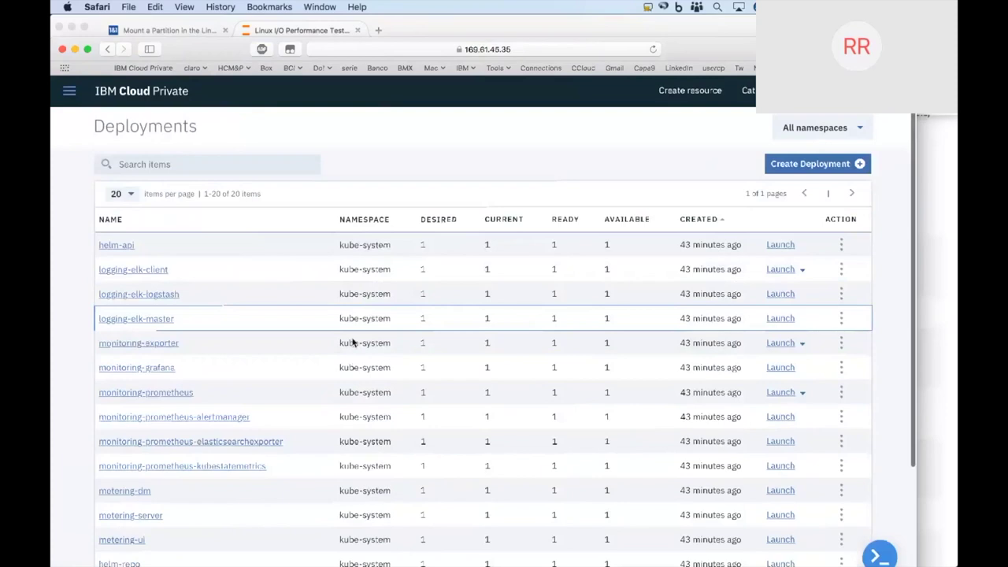
scroll(353, 341, down, 5)
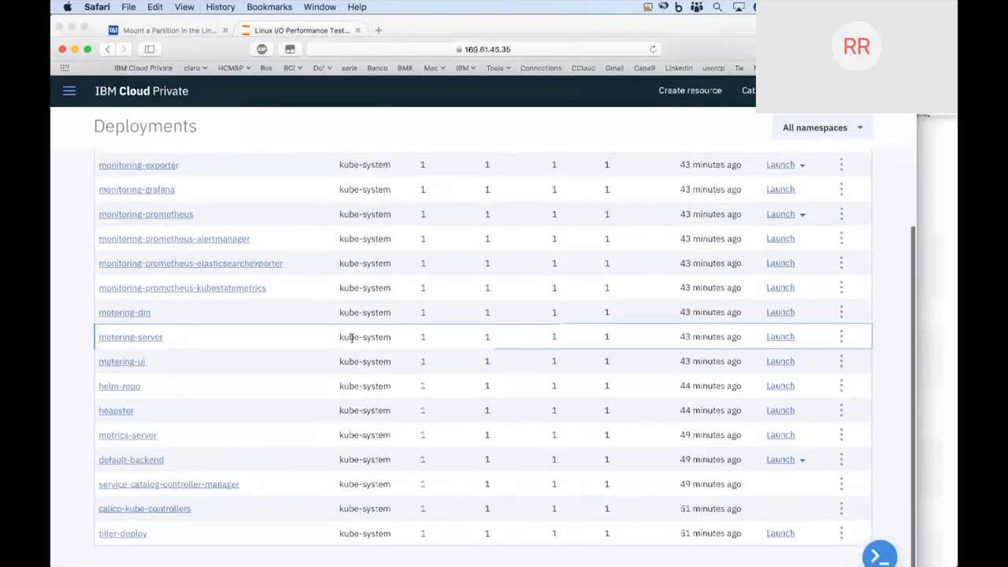
scroll(352, 339, up, 6)
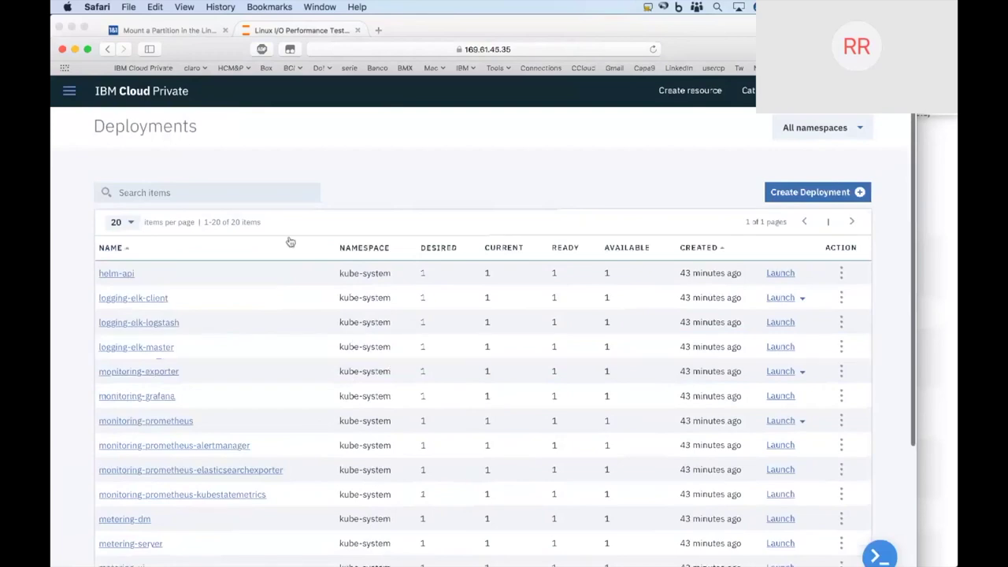
Examine which entries the Configuration, Platform and Manage groups of the main navigation contain.
click(69, 91)
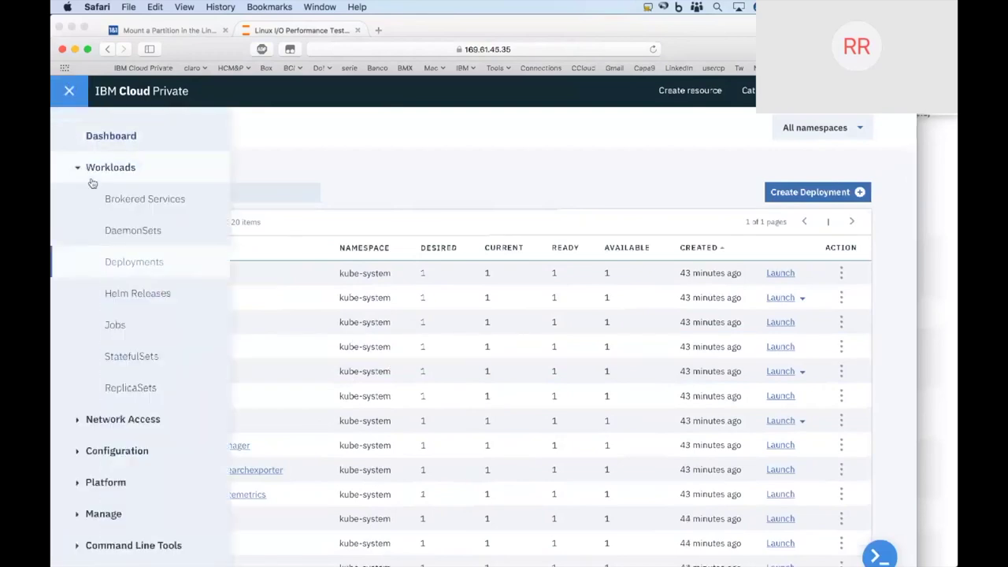
click(78, 452)
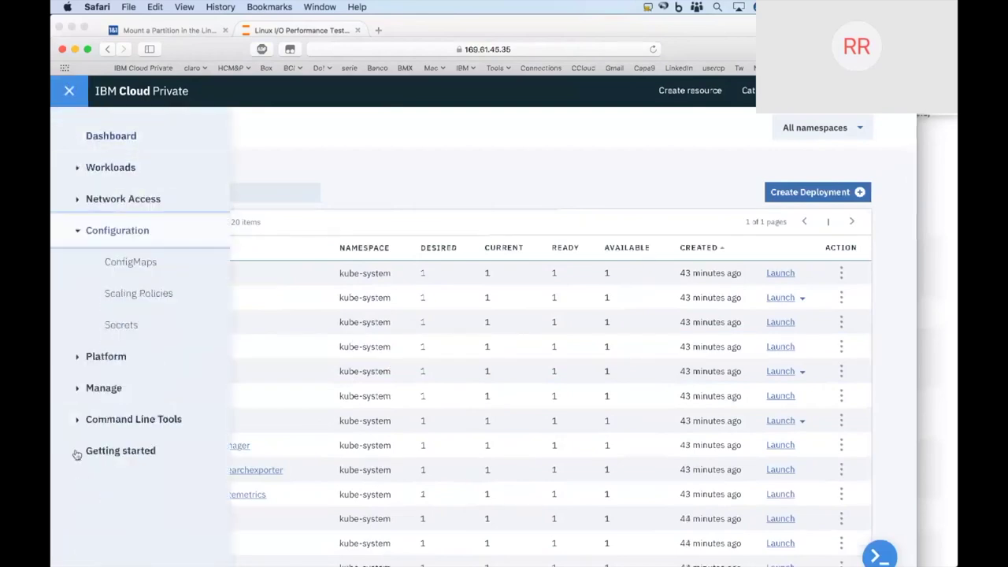
click(88, 356)
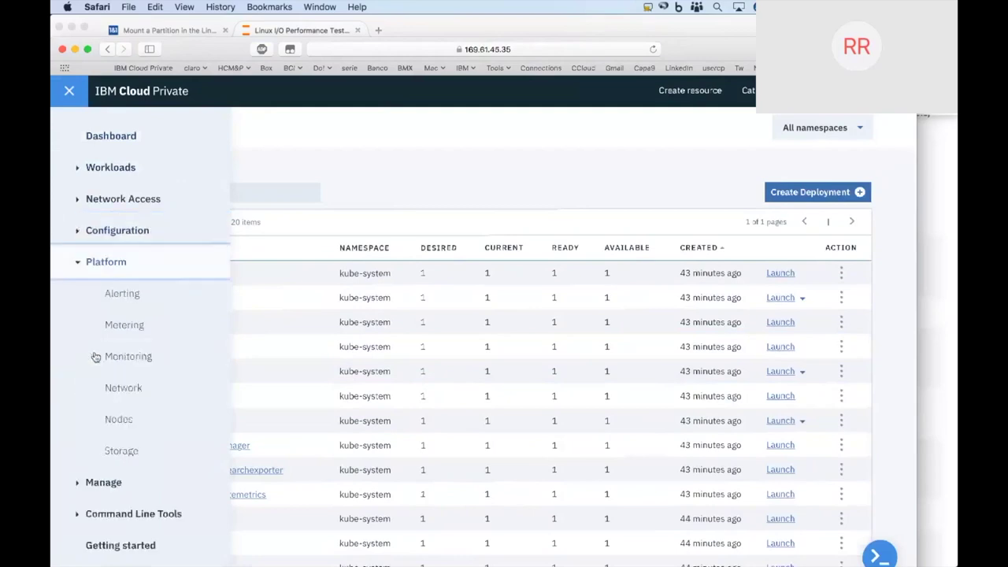
click(85, 482)
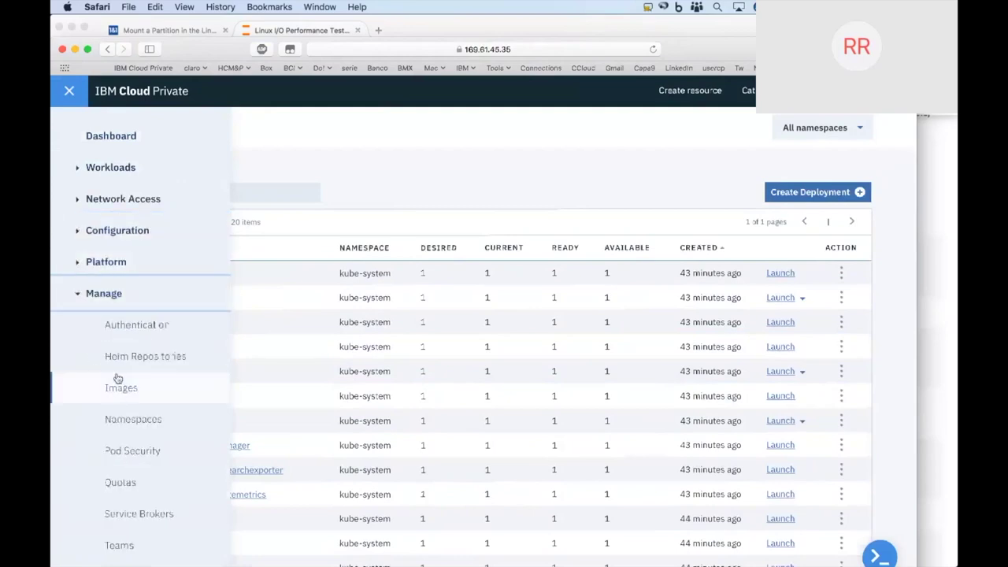
scroll(118, 386, down, 2)
scroll(118, 379, down, 2)
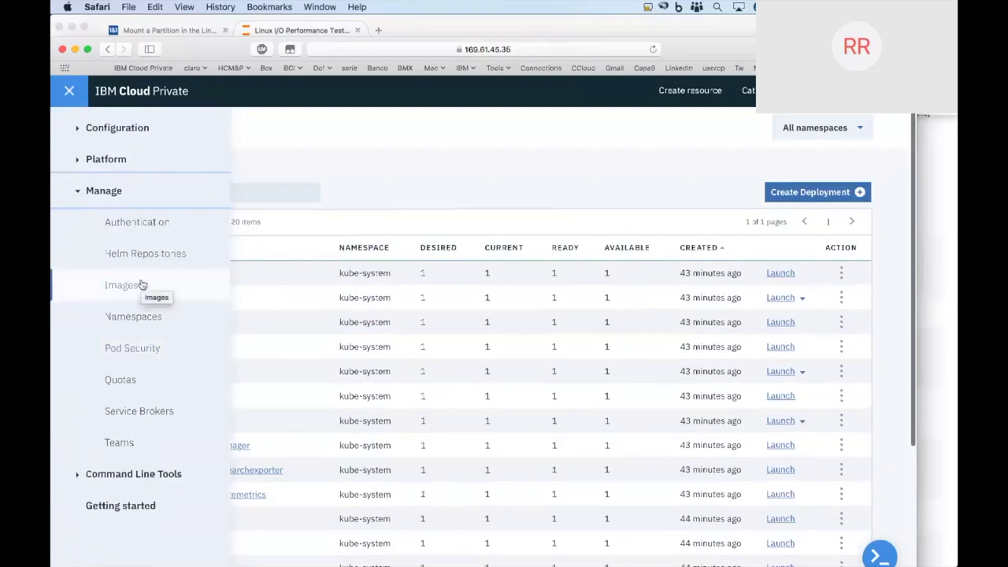
View the Cloud Private CLI page under Command Line Tools, and look at the Create resource editor without creating anything.
click(120, 471)
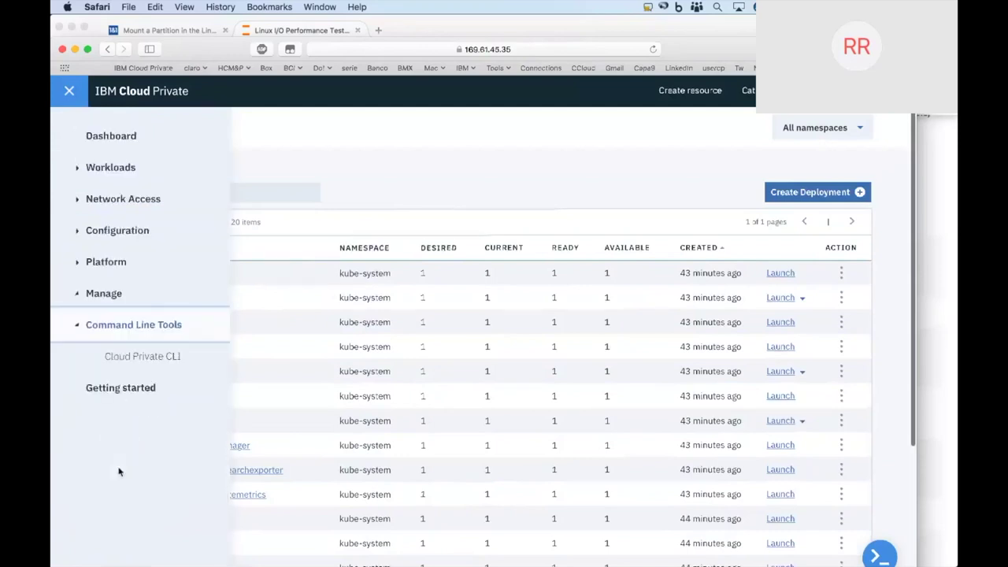
click(153, 366)
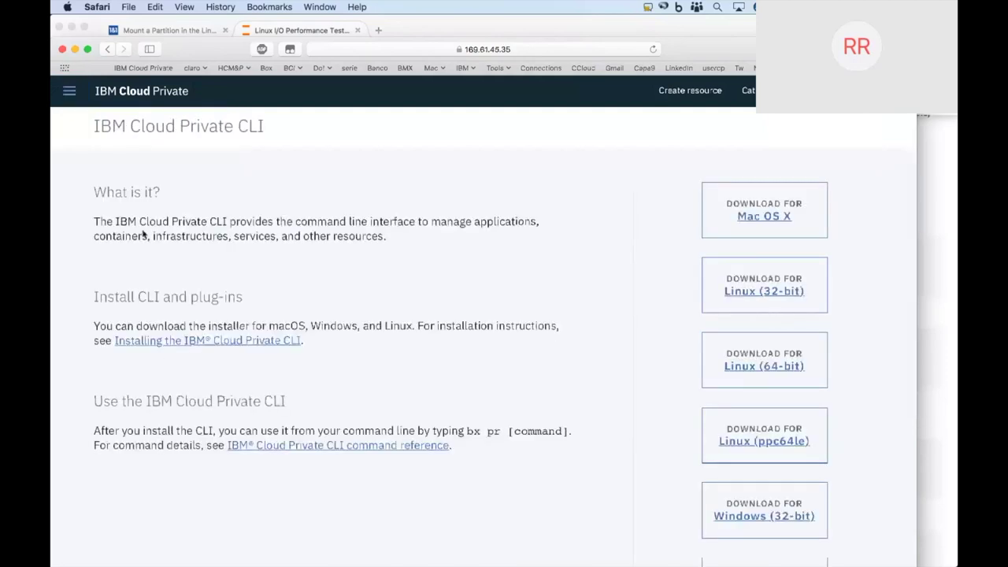
click(690, 89)
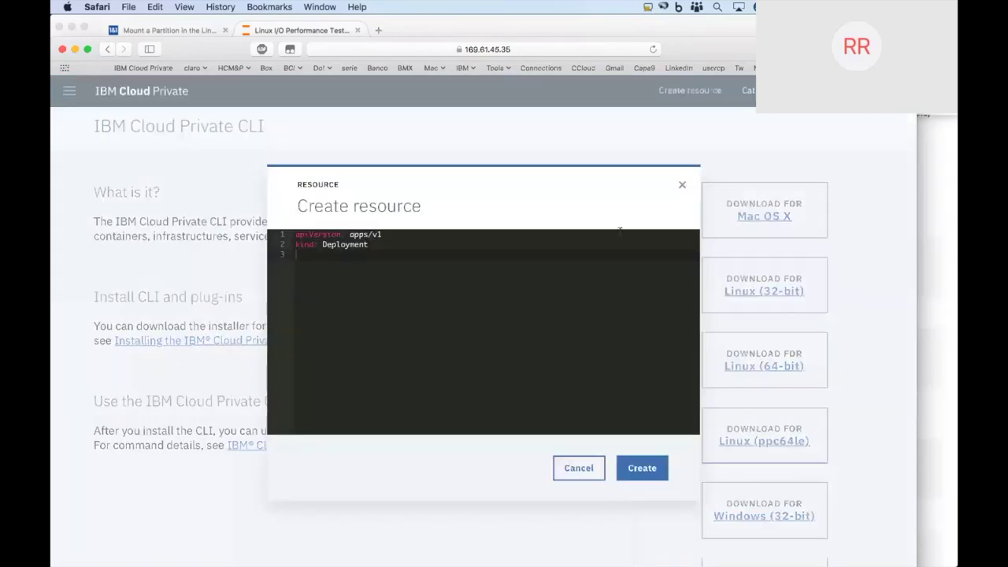
click(683, 188)
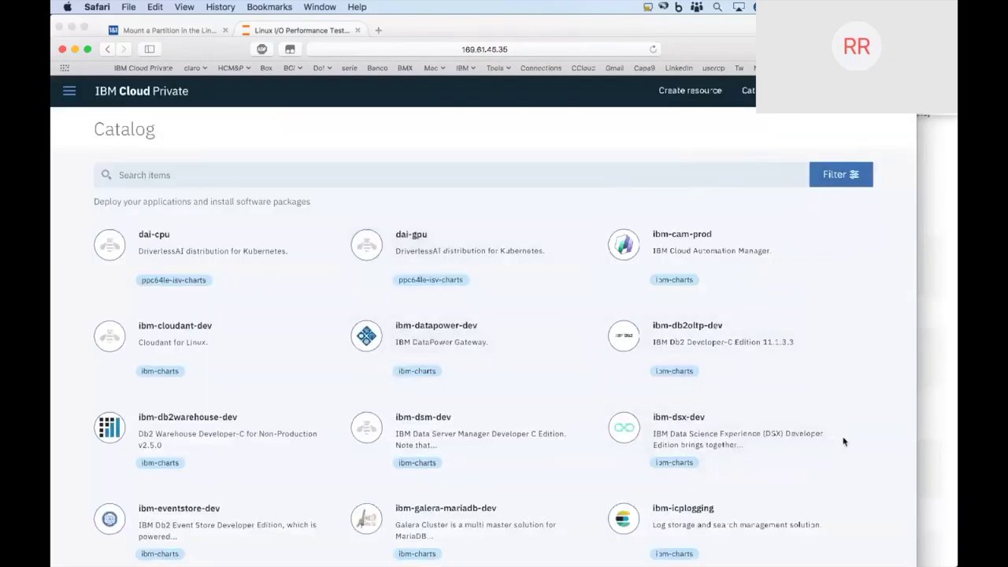
Look through all the charts offered in the Catalog and return to the Dashboard.
scroll(838, 443, down, 10)
scroll(843, 442, down, 4)
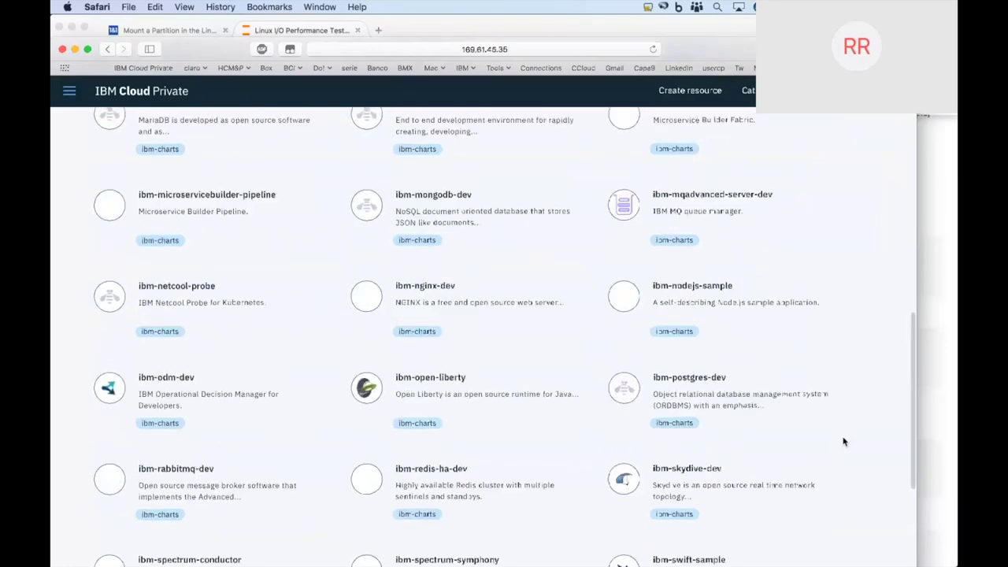
scroll(844, 442, down, 6)
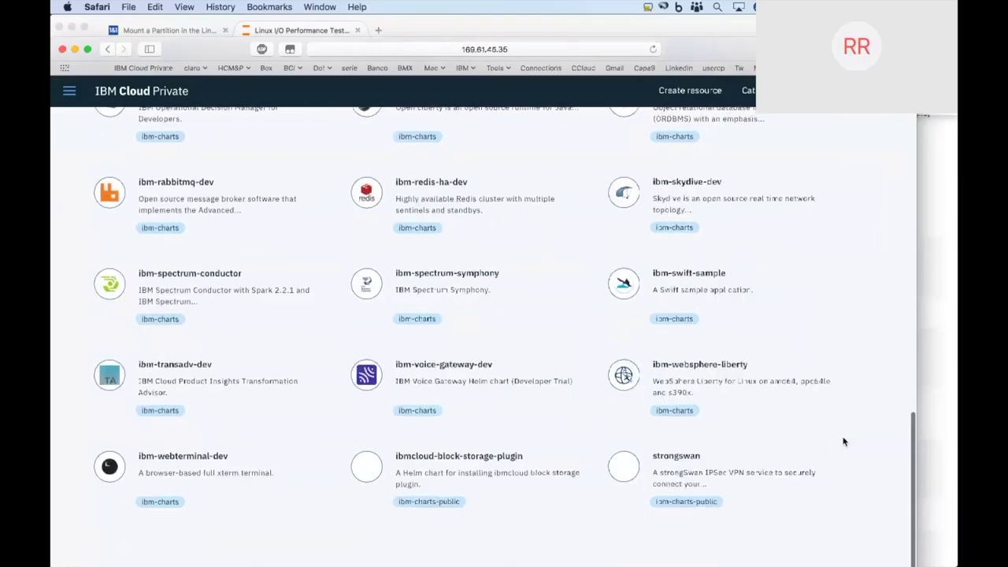
scroll(843, 442, up, 20)
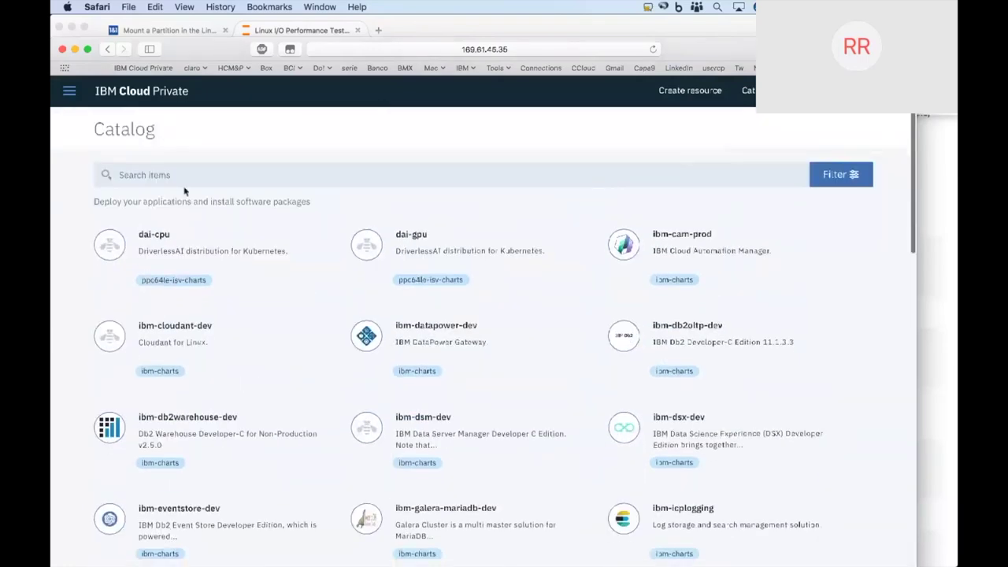
click(70, 93)
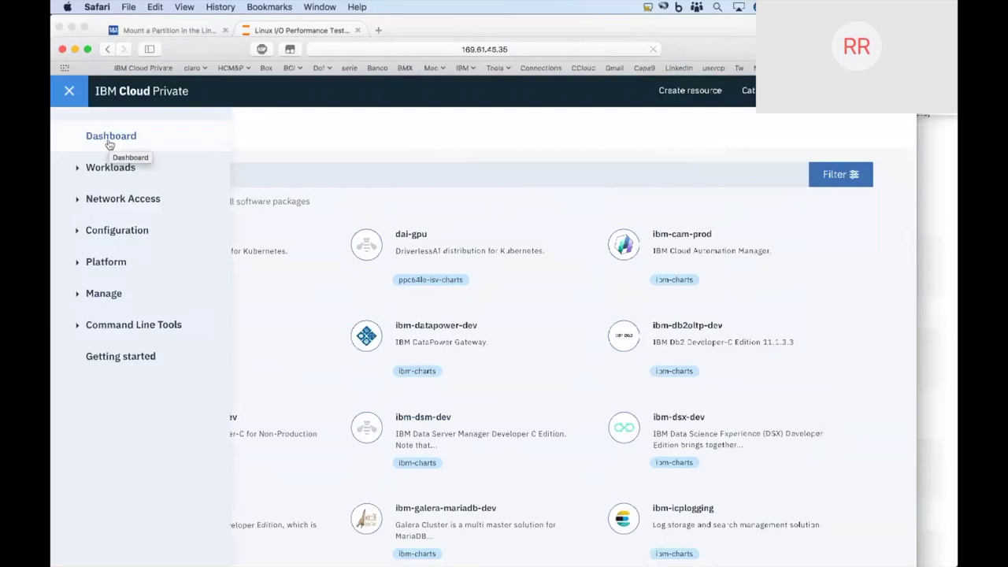
click(110, 145)
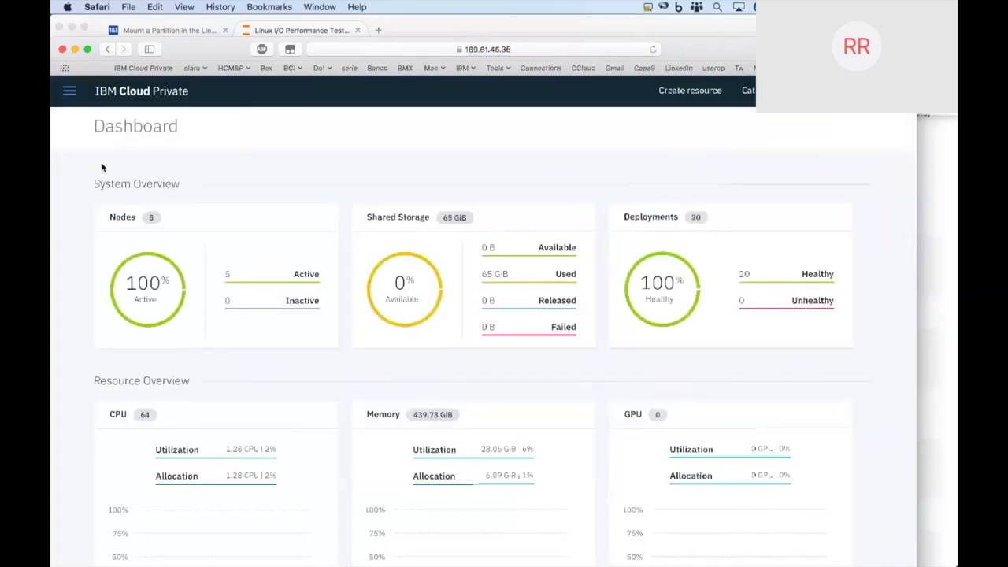
Review the cluster's Nodes list and the PersistentVolume list in Storage, both in the Platform group.
click(69, 90)
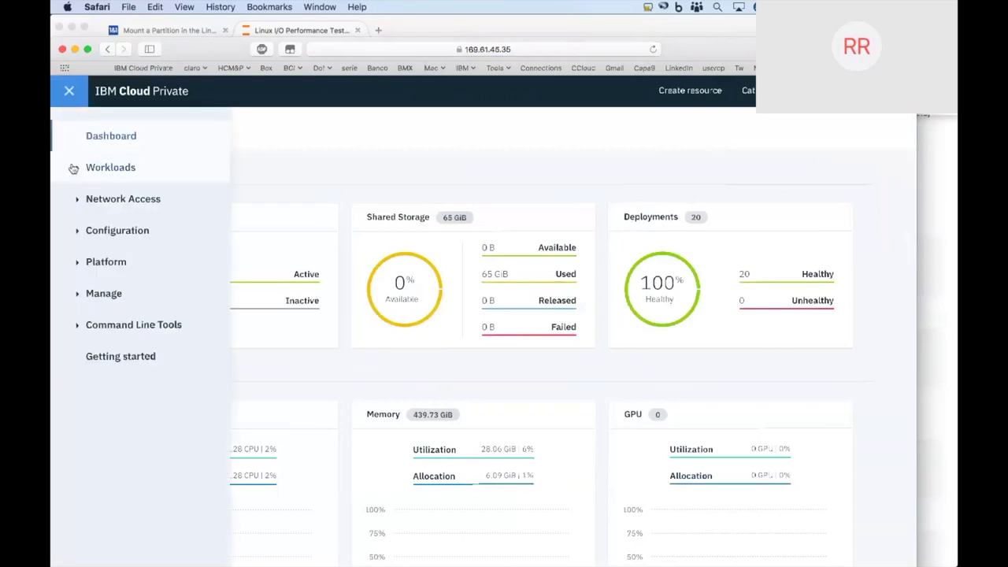
click(79, 167)
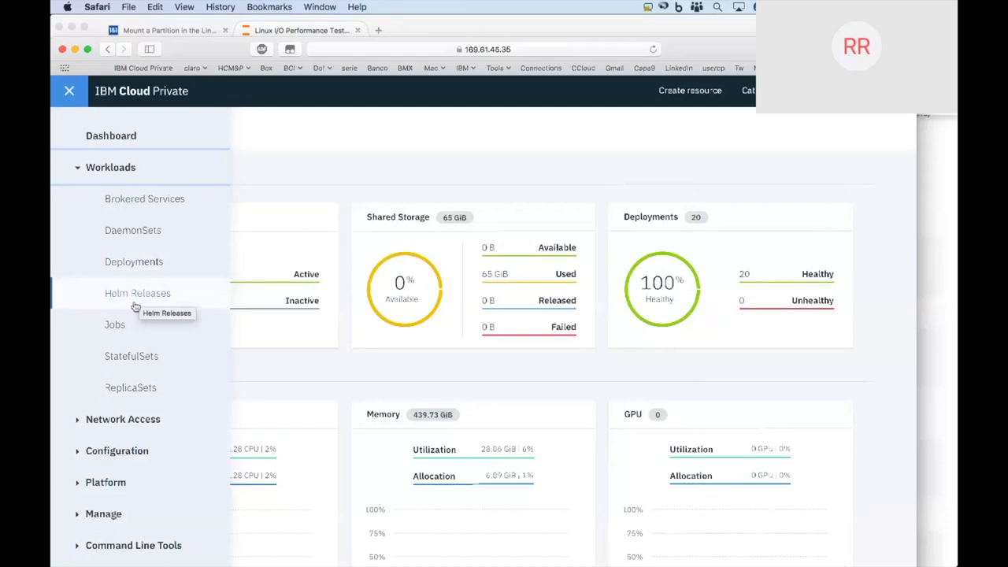
click(79, 481)
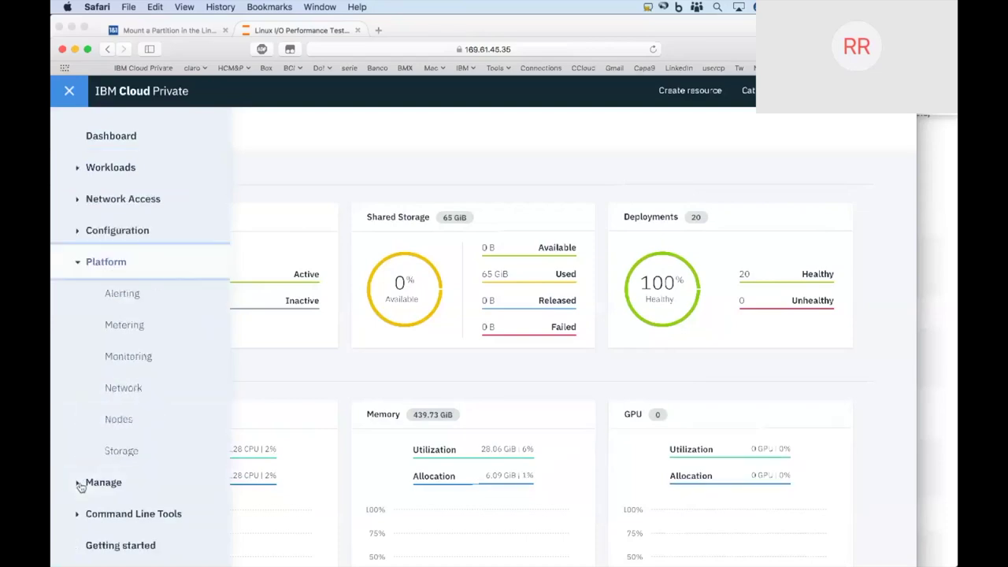
click(122, 419)
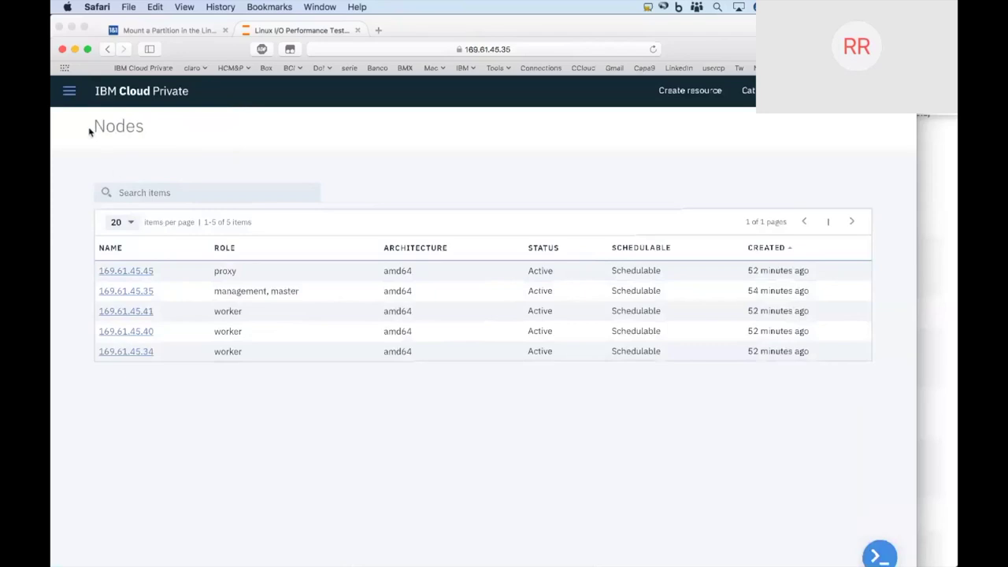
click(71, 104)
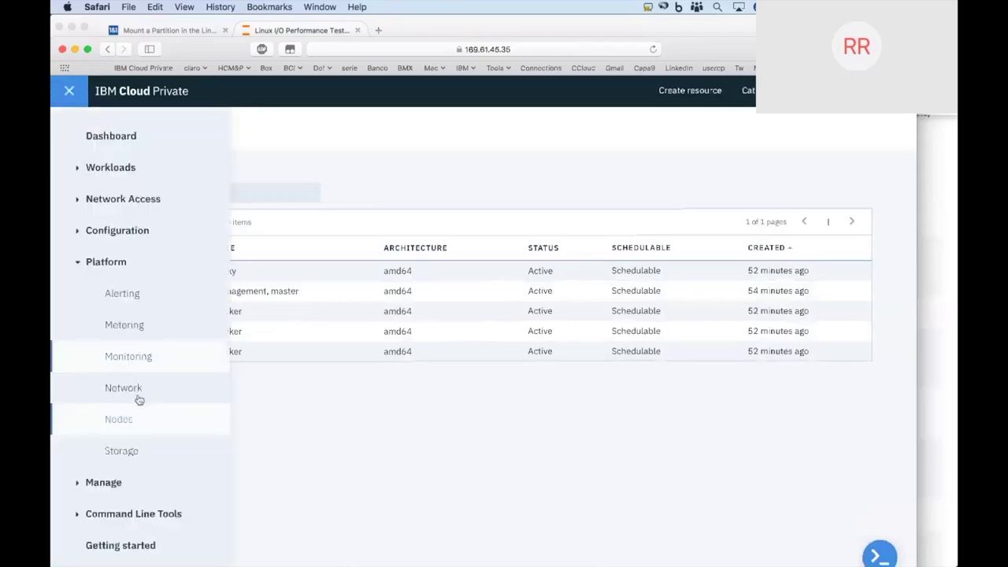
click(118, 449)
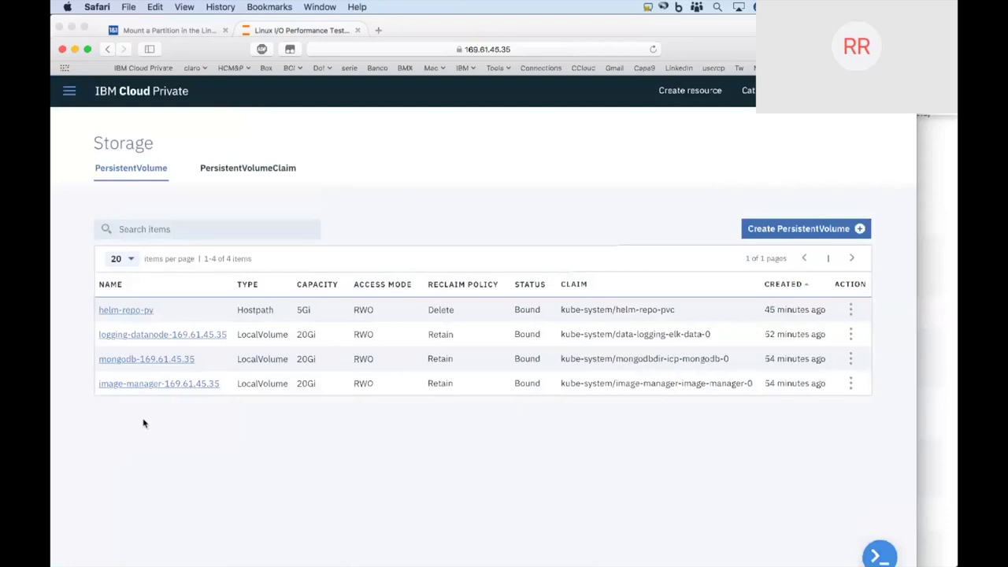
Open Platform Monitoring in Grafana and view the ICP 2.1 Namespaces Performance IBM Provided 2.5 and ICP 2.1 Performance IBM Provided 2.5 dashboards.
click(69, 92)
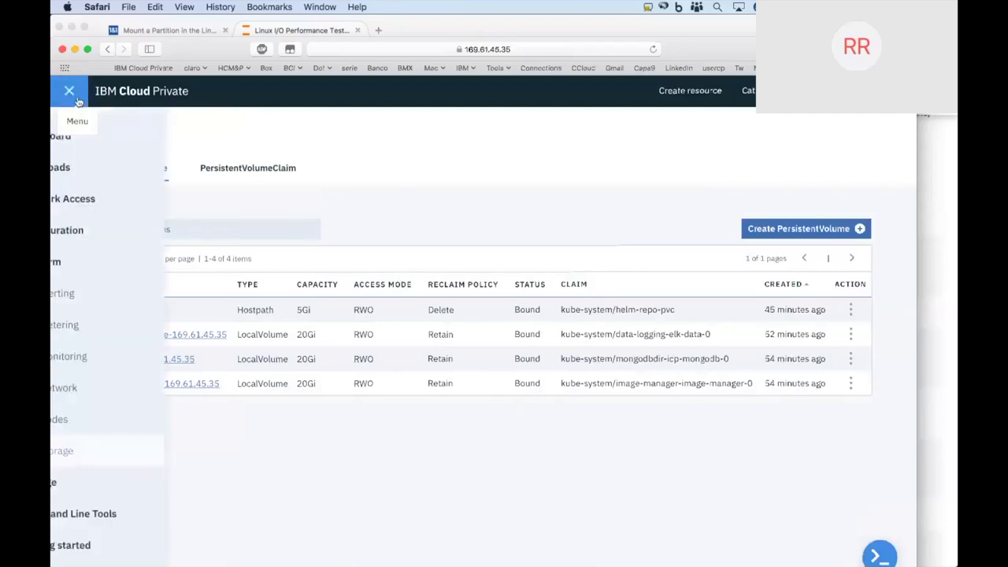
click(128, 356)
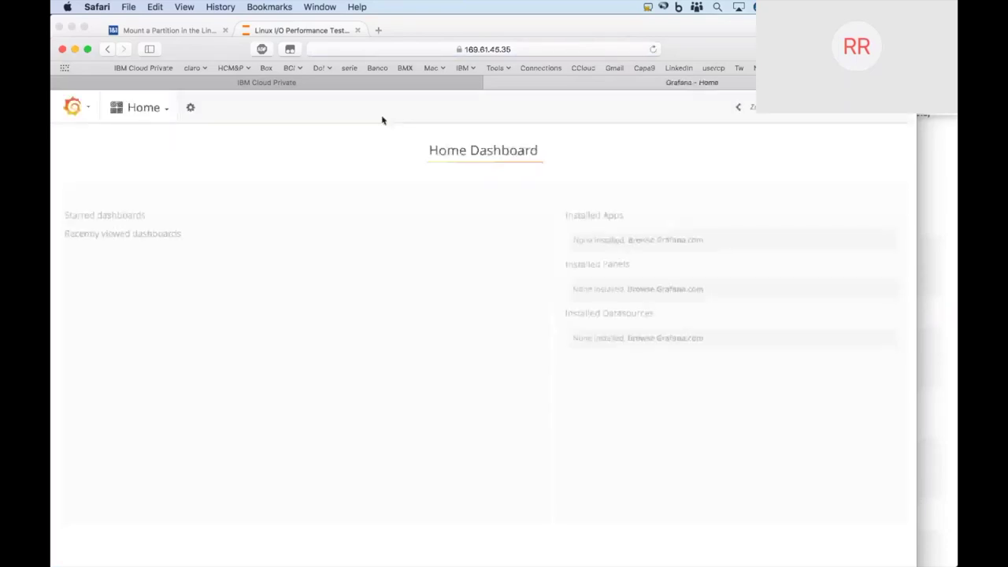
click(156, 113)
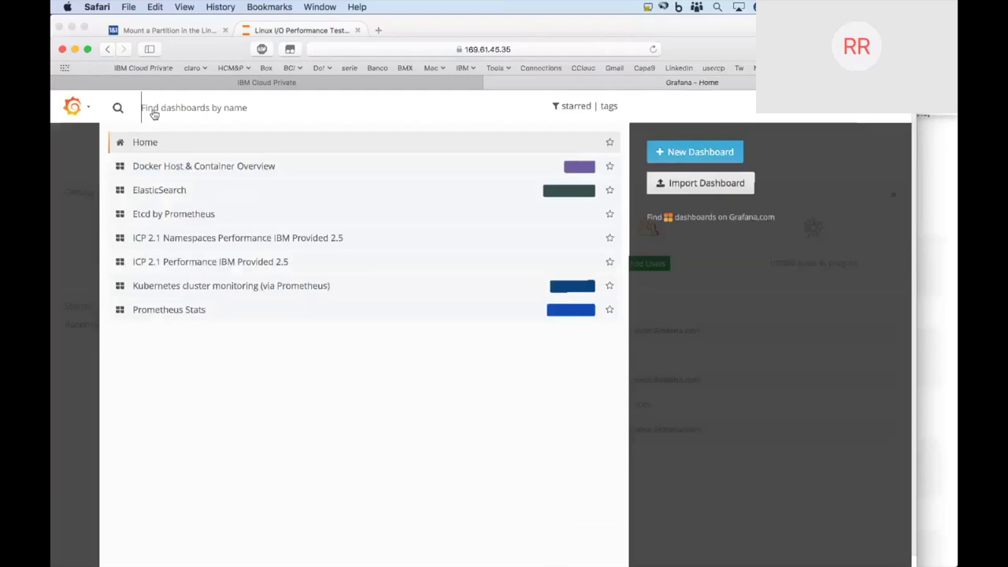
click(234, 245)
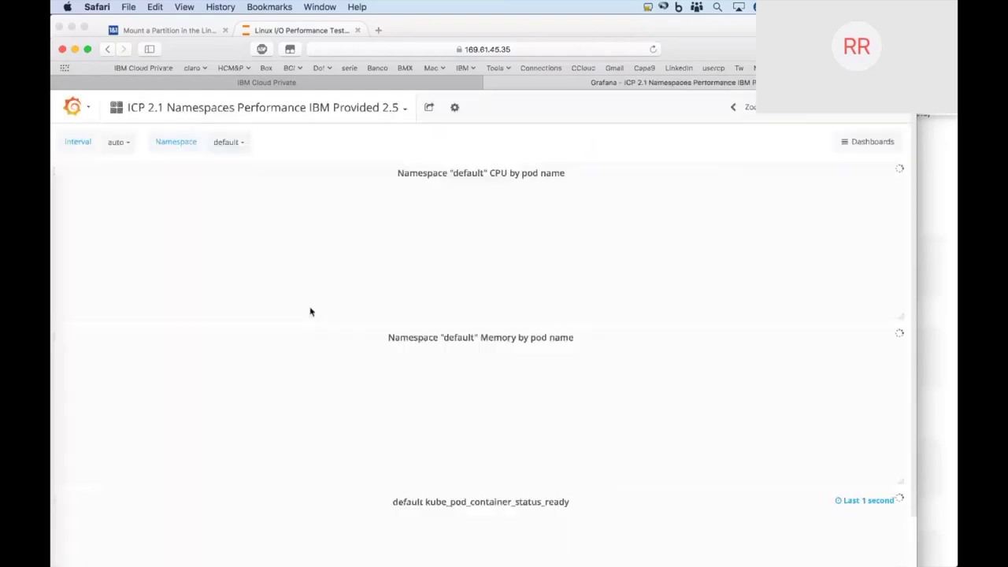
click(302, 109)
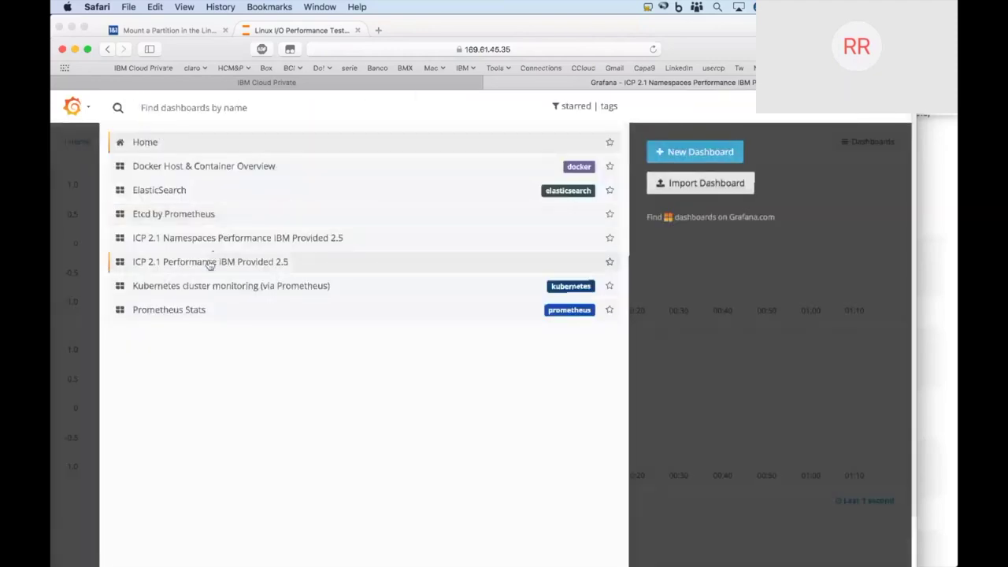
click(210, 262)
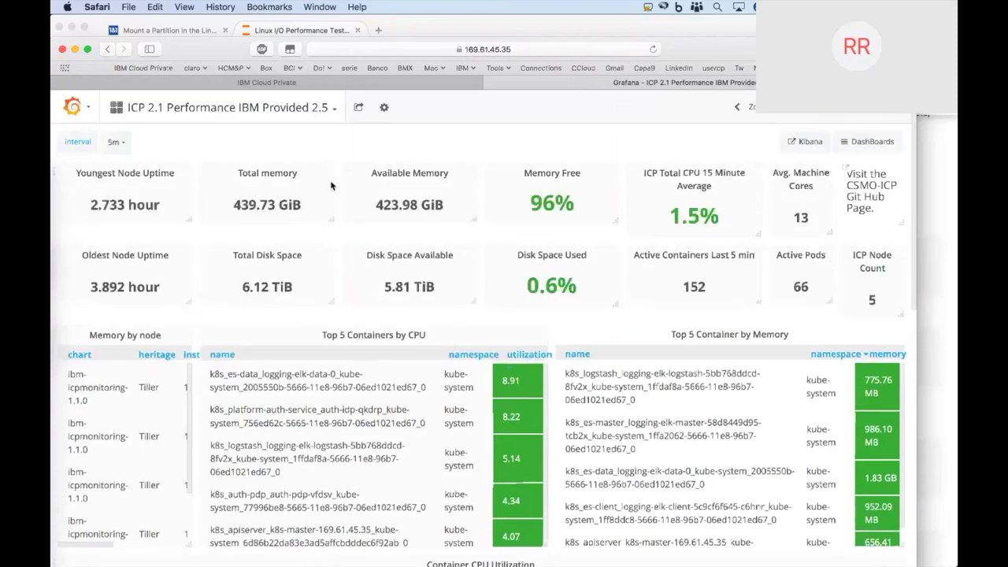
Open the ElasticSearch dashboard in Grafana and review its panels for instance 10.1.1.92:9108.
click(311, 114)
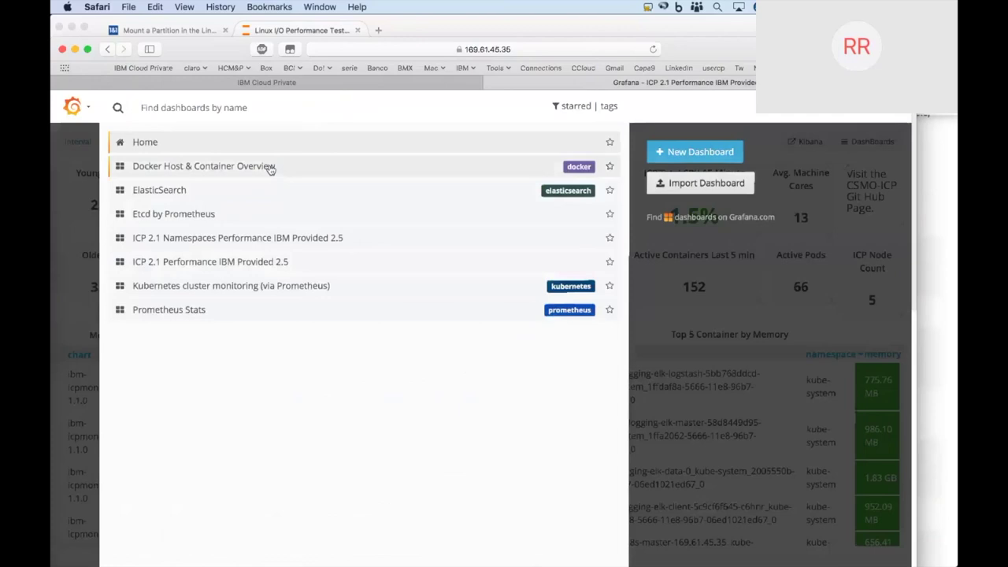
click(234, 190)
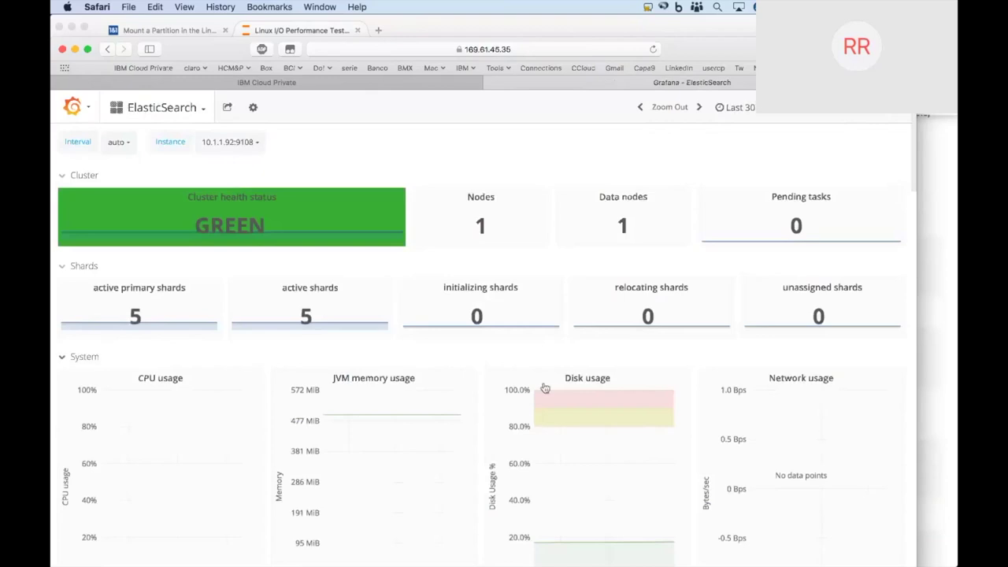
mouse_move(569, 410)
click(246, 145)
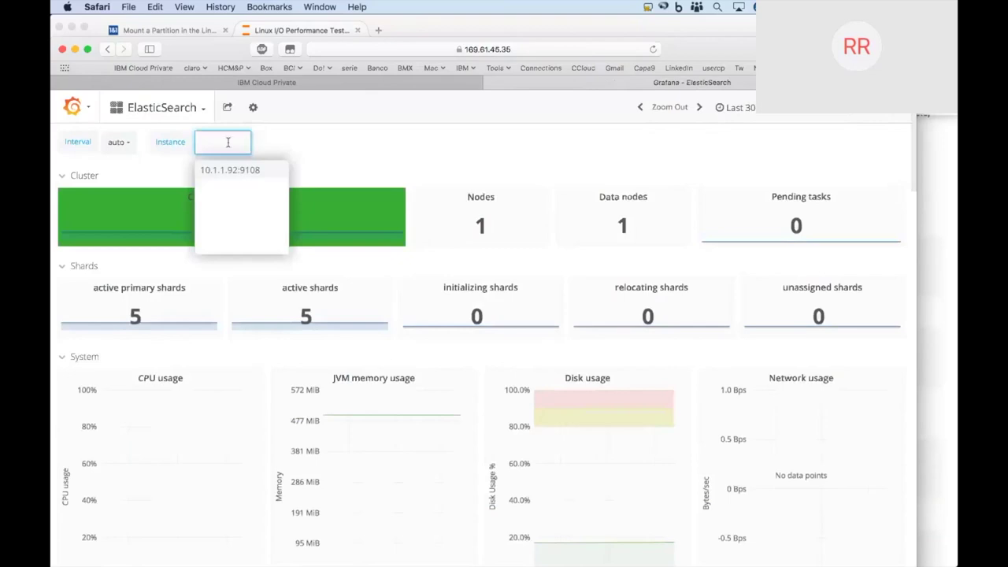
click(230, 170)
scroll(524, 262, down, 10)
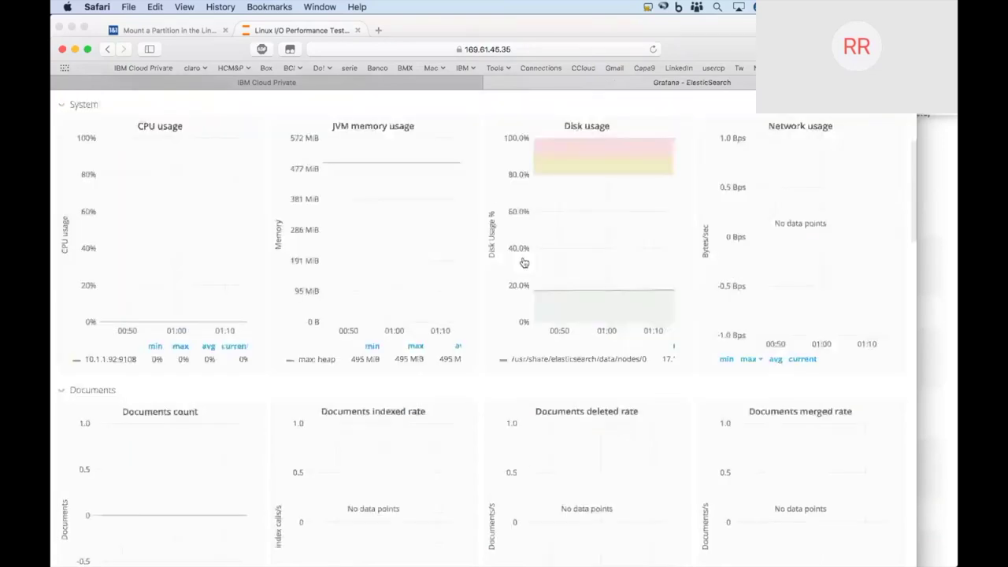
scroll(522, 258, up, 10)
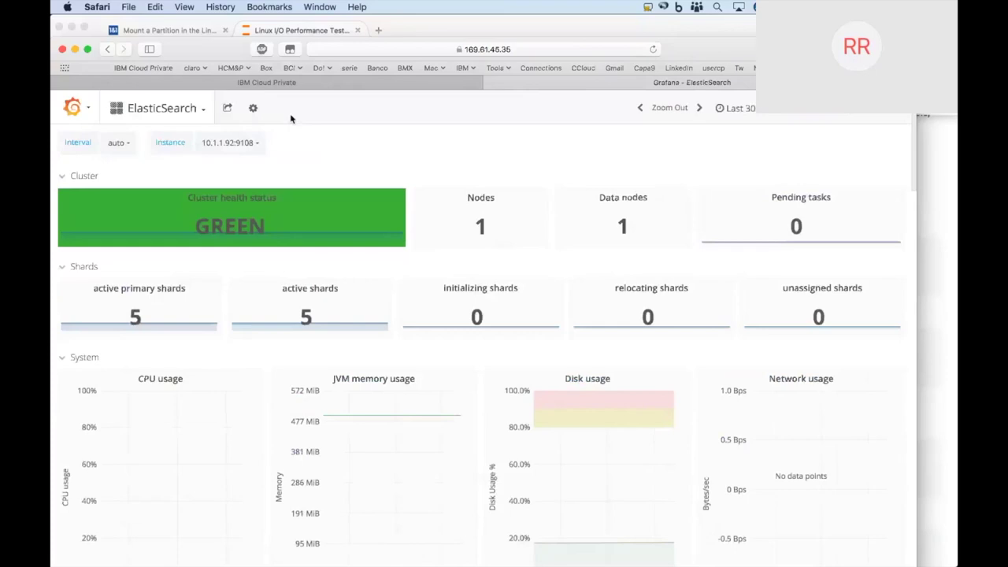
Open the Docker Host & Container Overview dashboard and look through its panels.
click(179, 112)
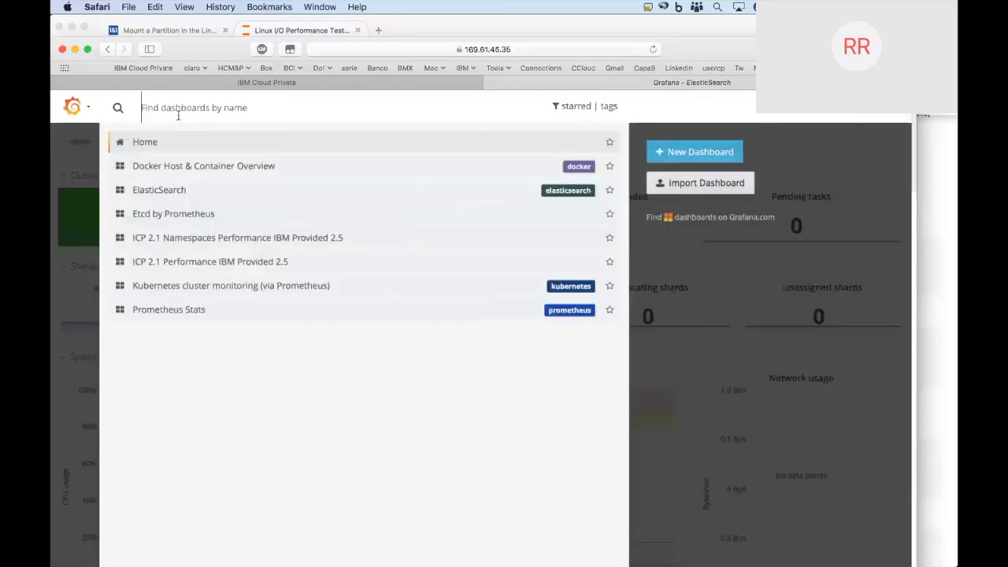
click(208, 165)
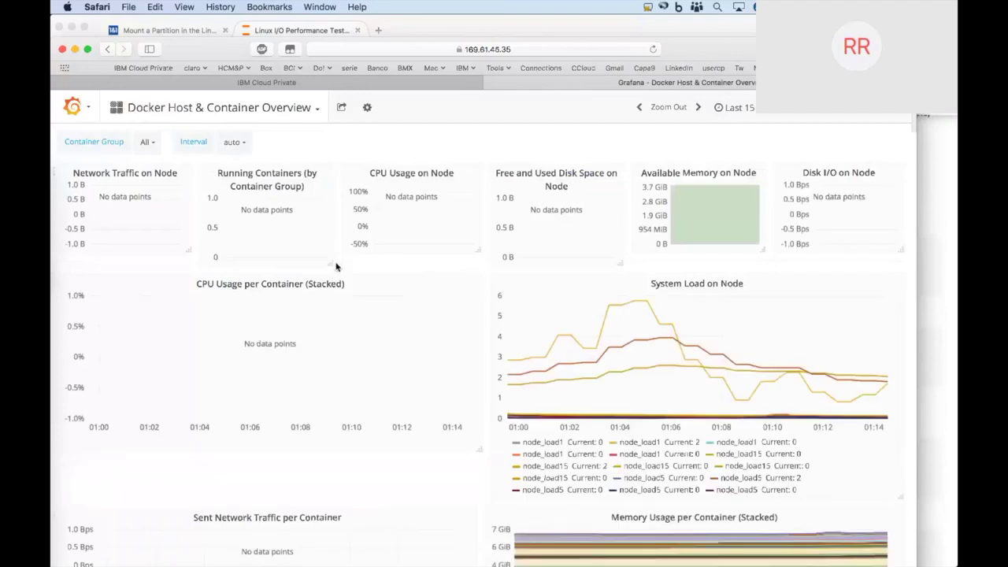
scroll(482, 371, down, 5)
scroll(482, 371, up, 1)
scroll(482, 371, down, 8)
scroll(482, 370, up, 8)
scroll(482, 371, up, 5)
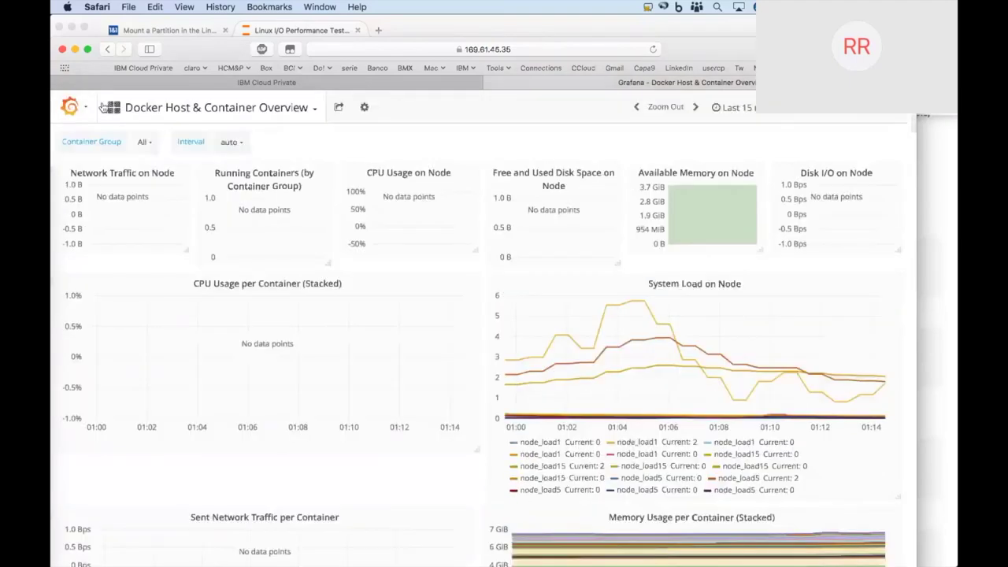
click(70, 106)
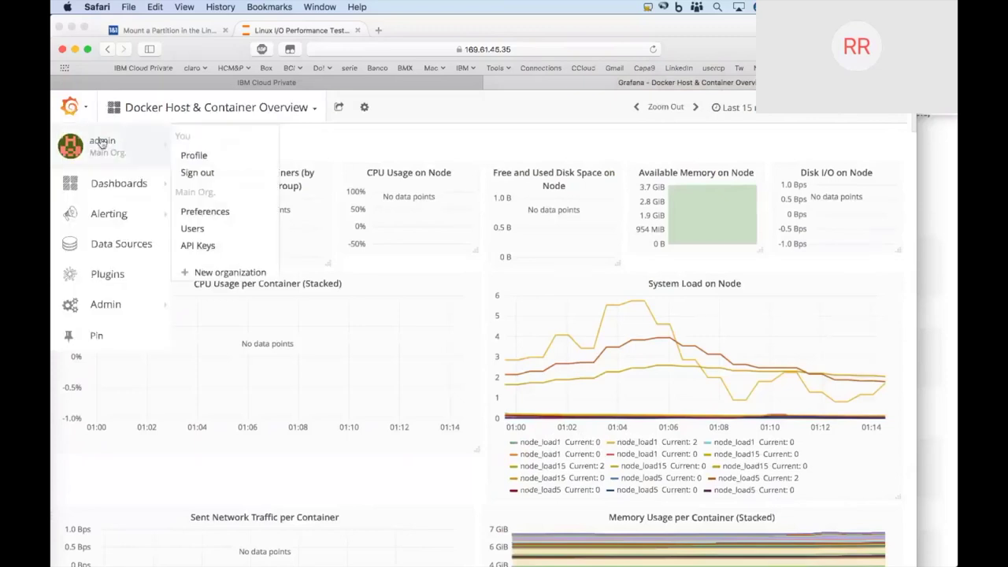
click(231, 107)
Return to the IBM Cloud Private console and review the ConfigMaps list in the Configuration group.
click(245, 85)
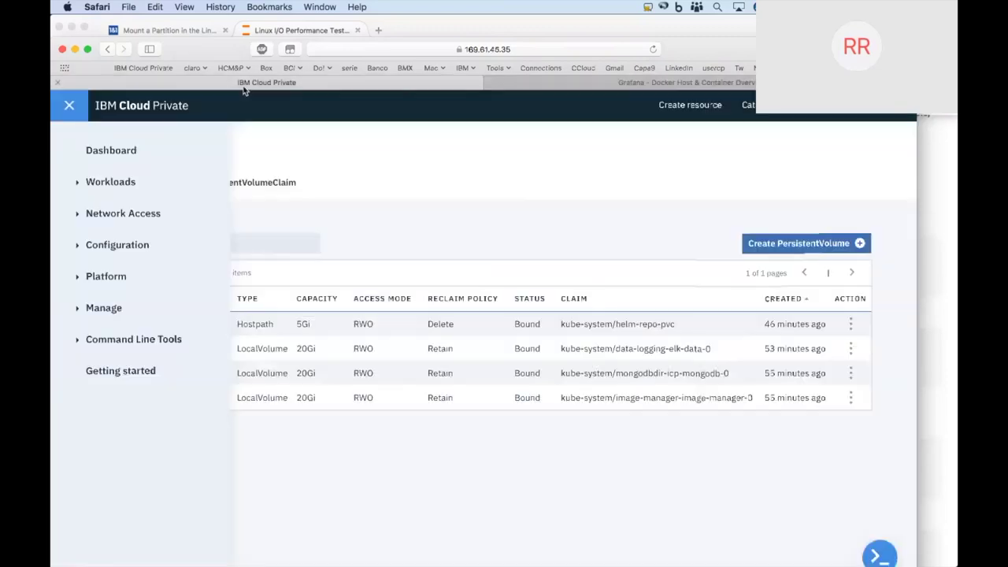
click(88, 212)
click(117, 276)
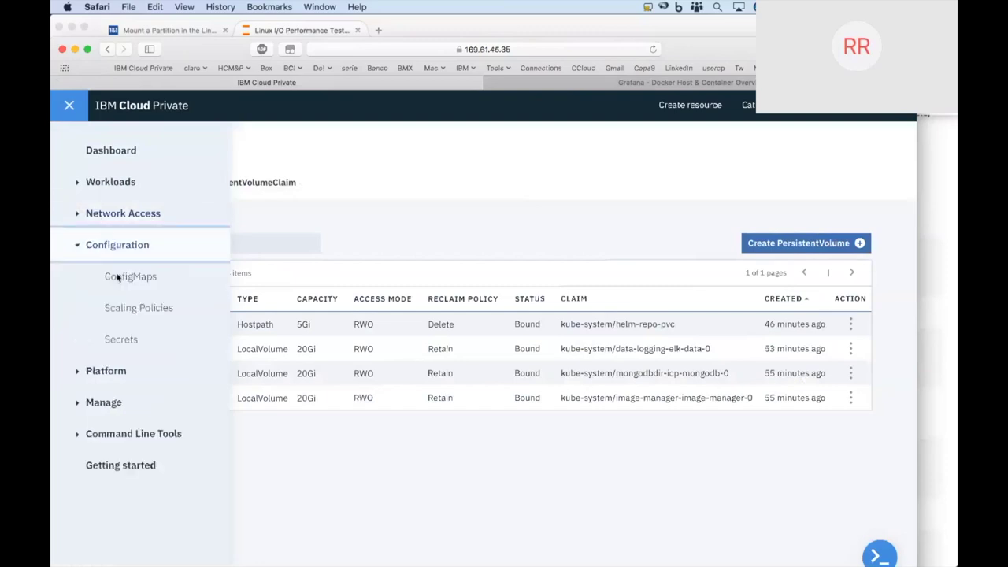
click(134, 274)
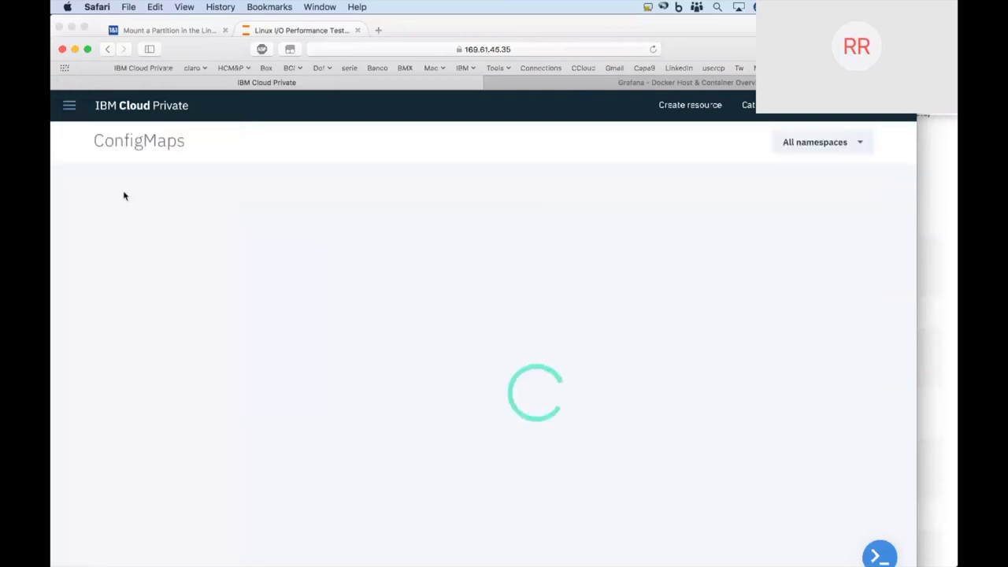
scroll(270, 241, down, 5)
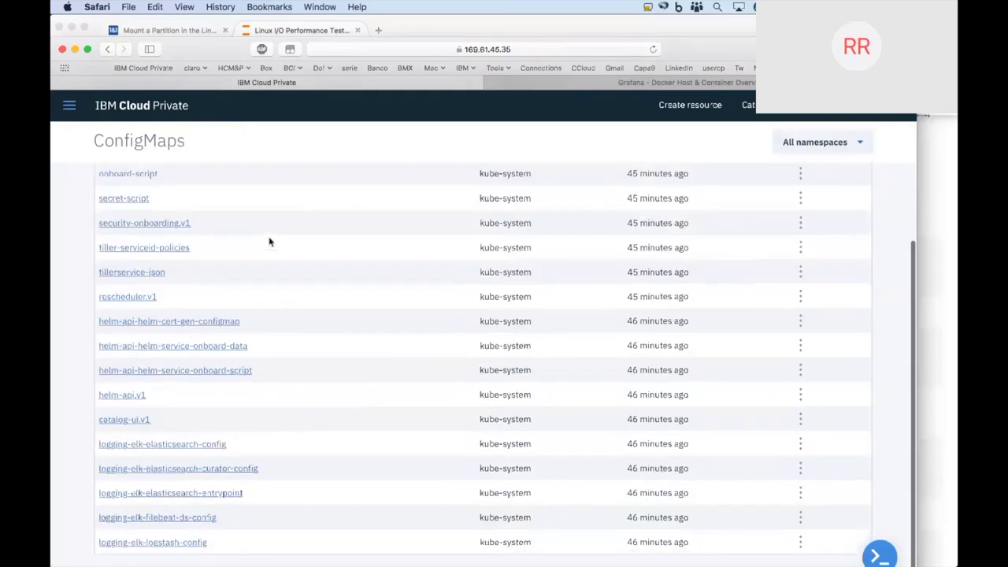
View the Helm Repositories list in the Manage group.
click(69, 110)
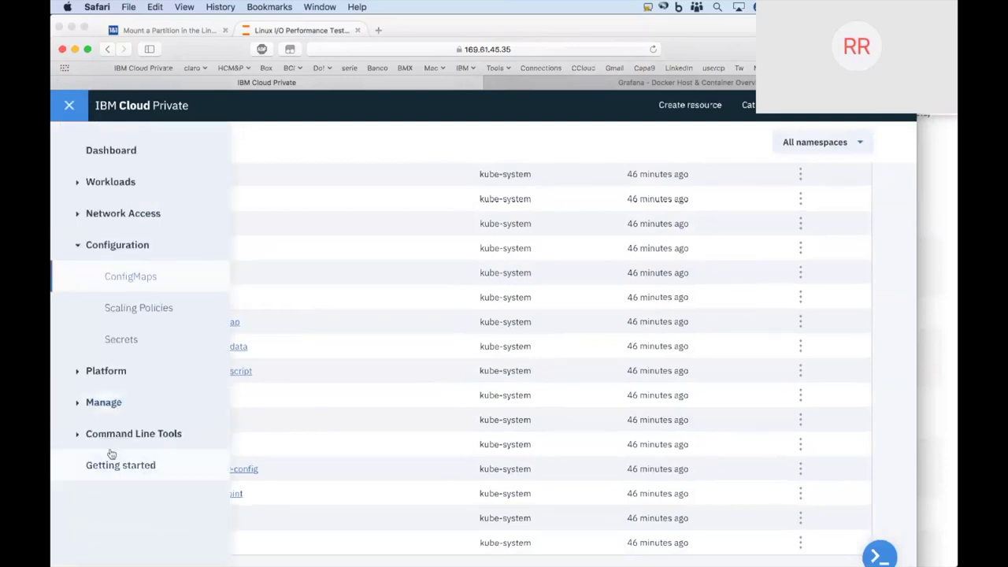
click(117, 436)
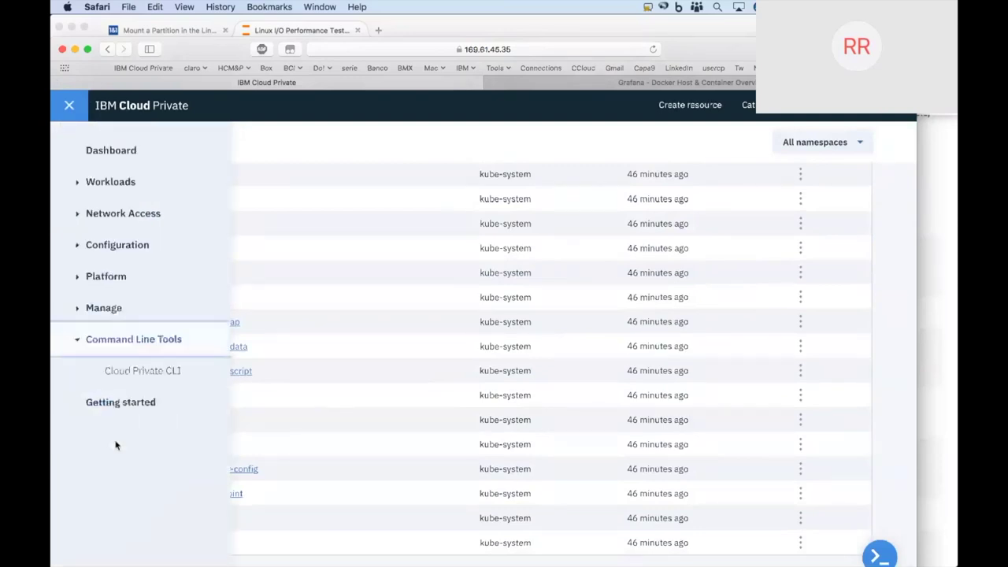
click(94, 308)
scroll(148, 432, down, 3)
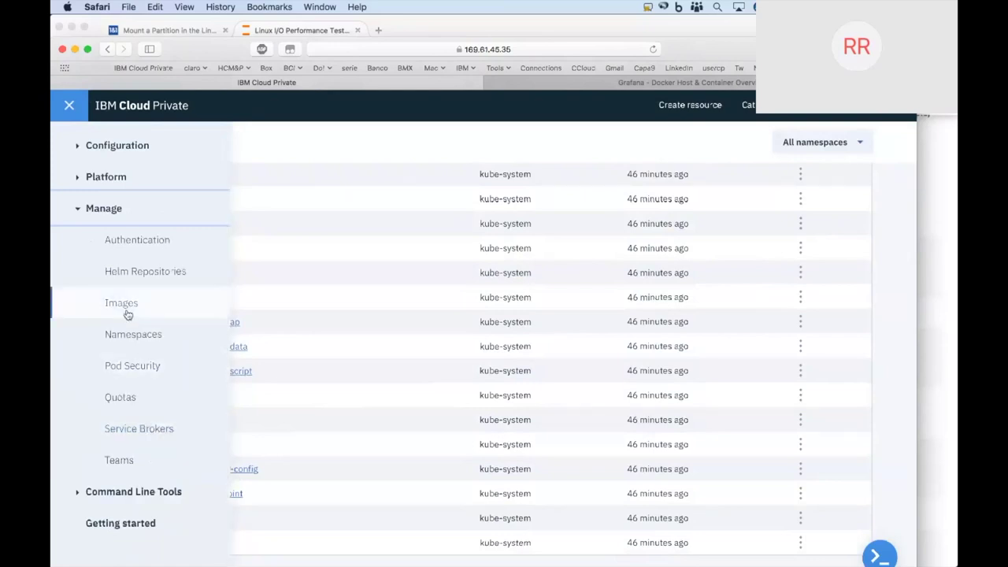
click(145, 282)
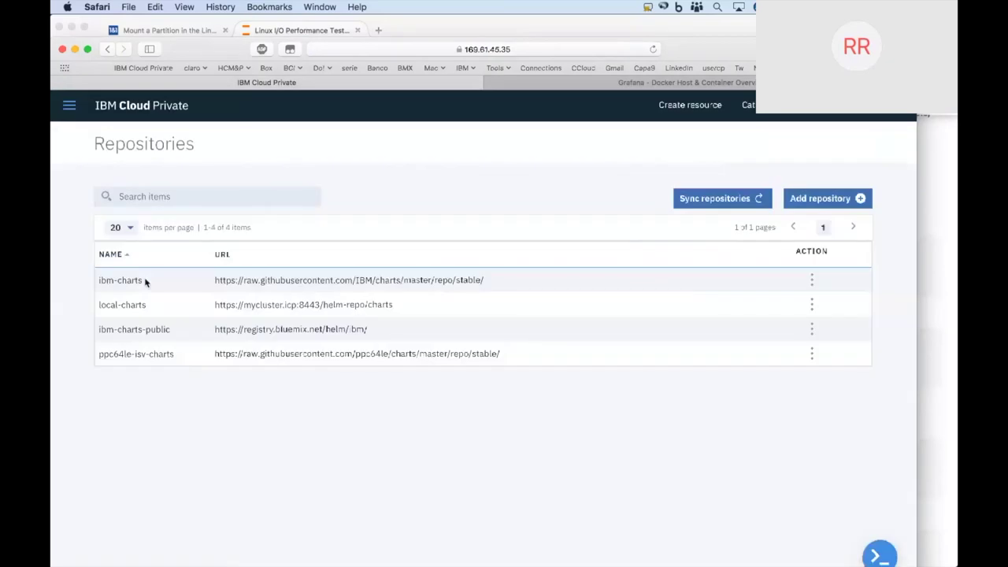
View the Network policies page in the Platform group and check which namespaces it can be filtered by.
click(80, 110)
click(96, 184)
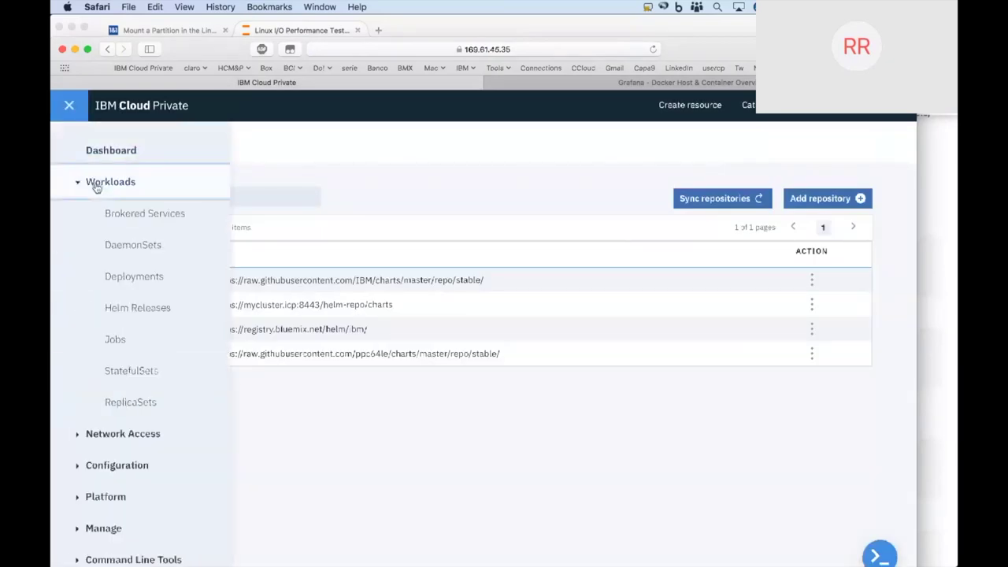
click(113, 434)
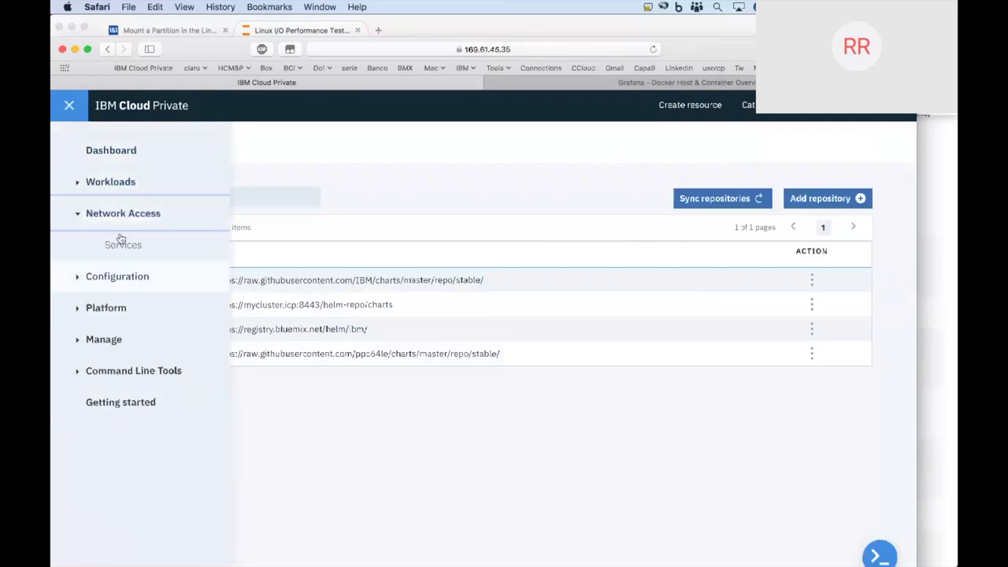
click(115, 276)
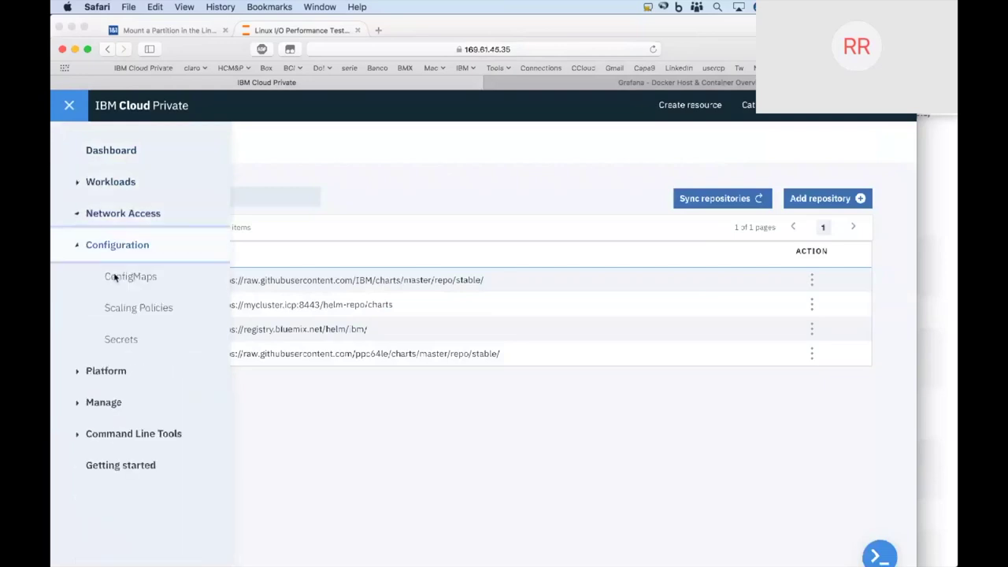
click(112, 368)
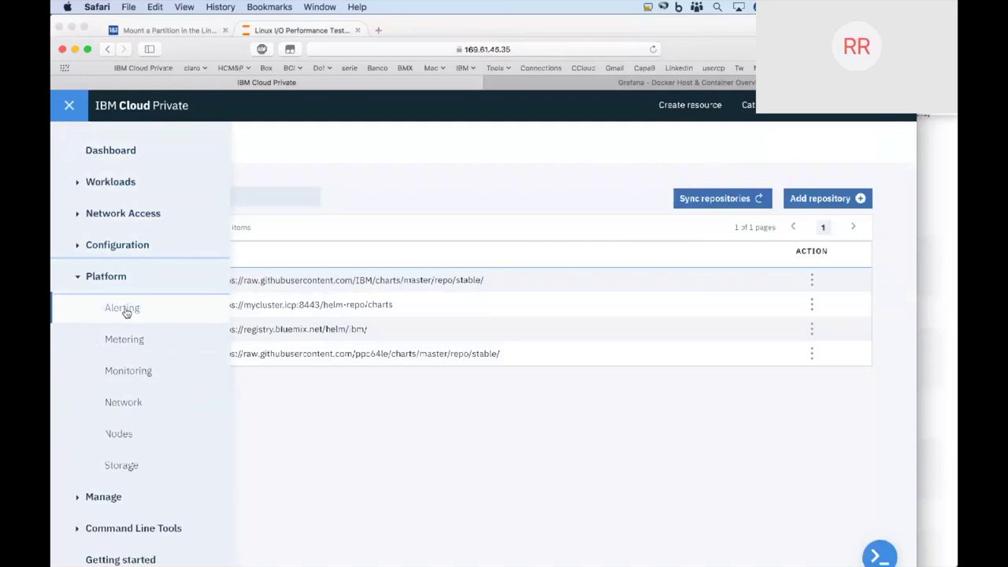
click(132, 408)
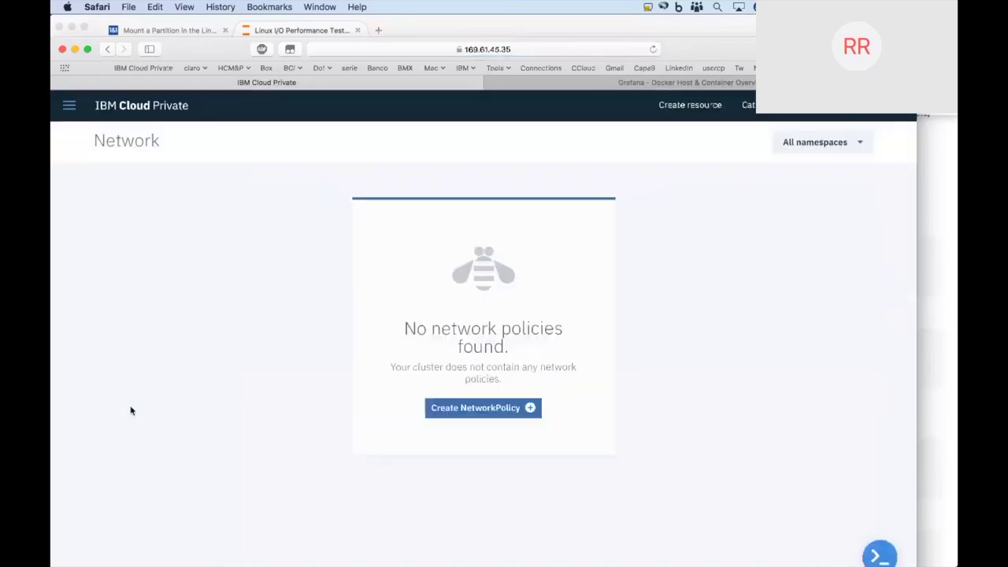
click(812, 141)
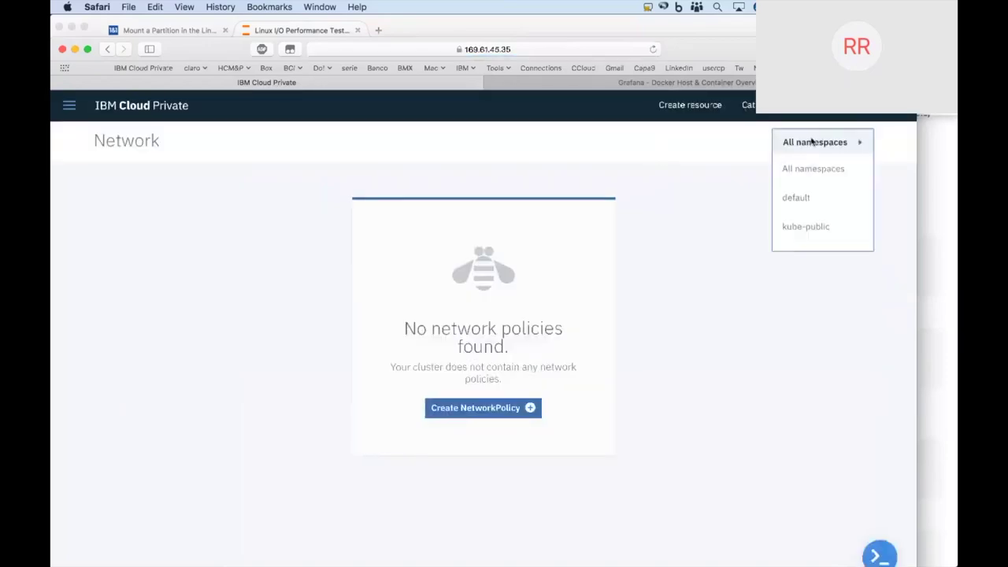
Reopen the Catalog and examine the available Helm charts down to the end of the list.
click(752, 109)
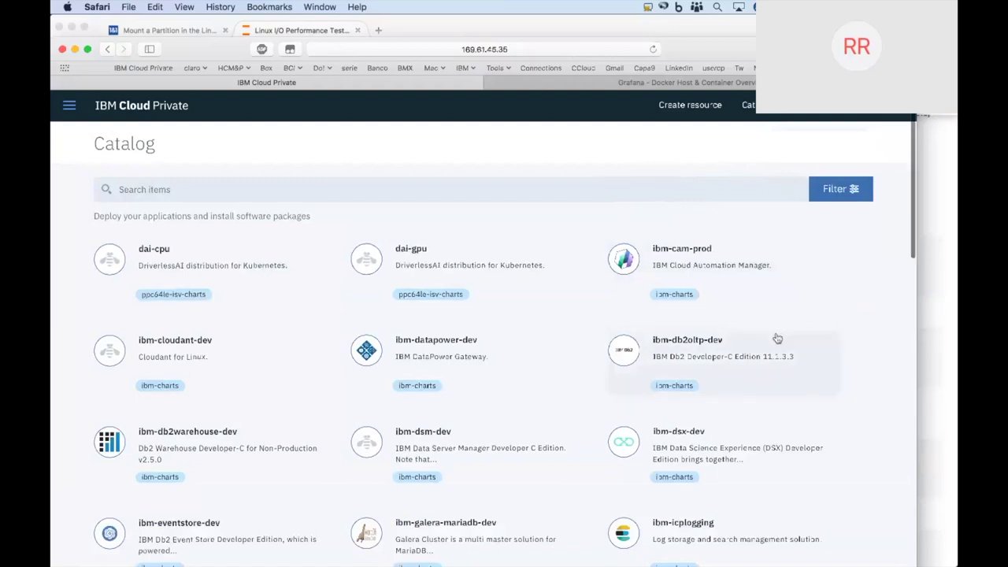
scroll(777, 339, down, 3)
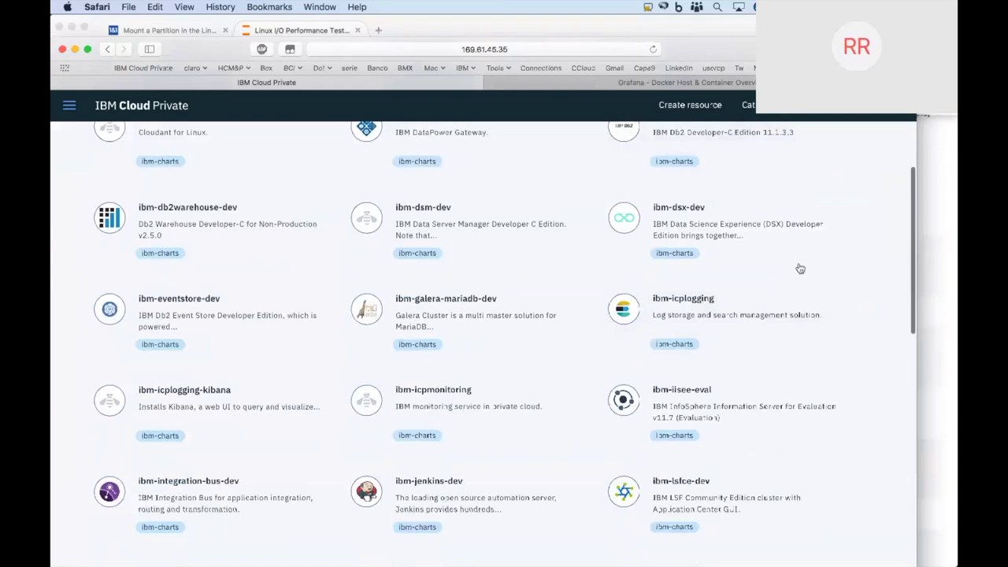
scroll(800, 269, down, 2)
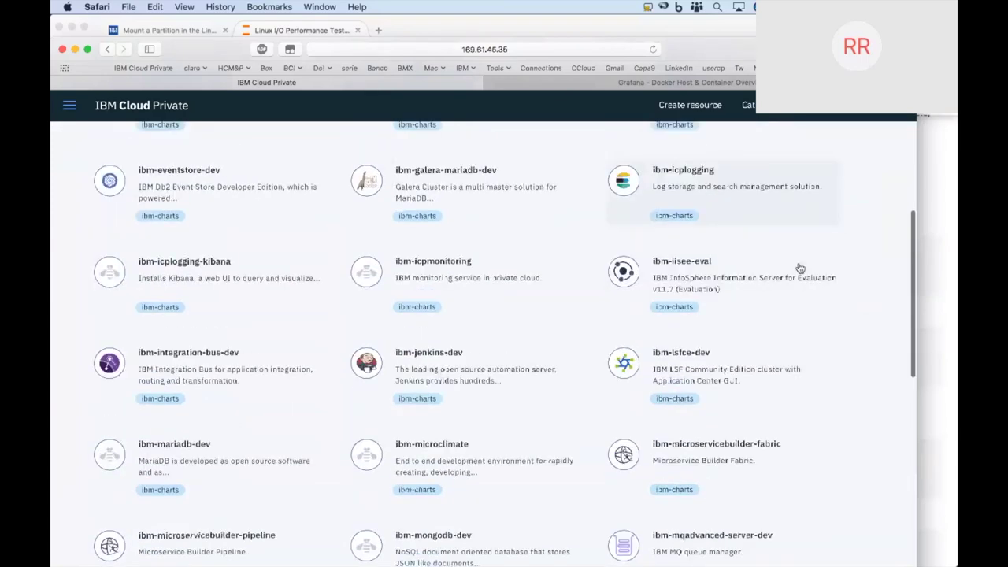
scroll(584, 278, down, 2)
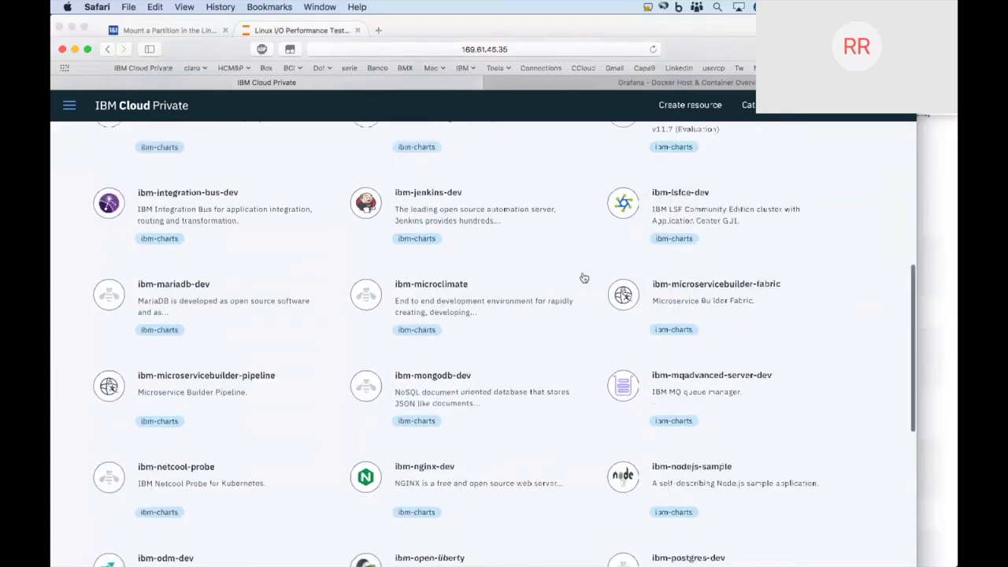
scroll(565, 279, down, 2)
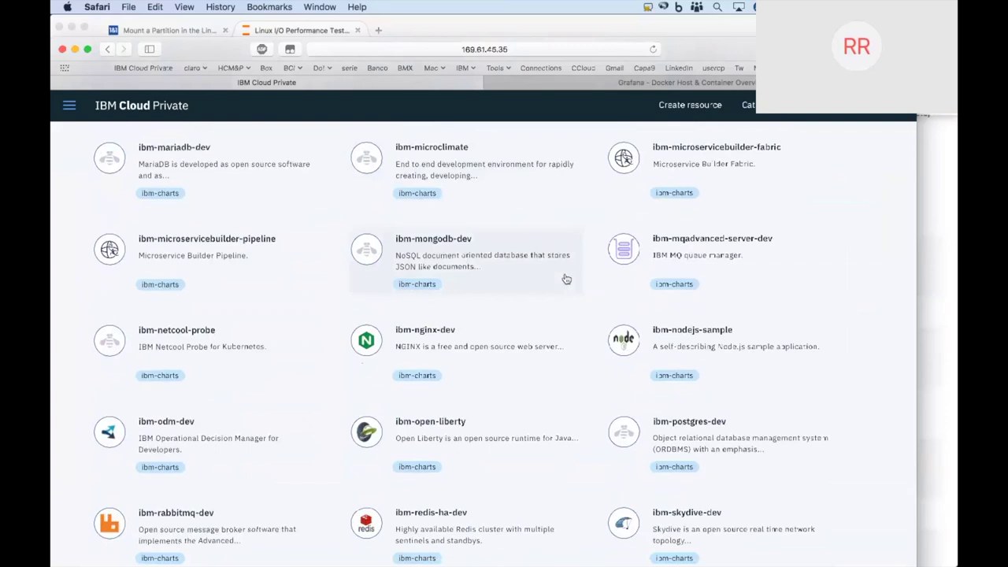
scroll(565, 278, down, 4)
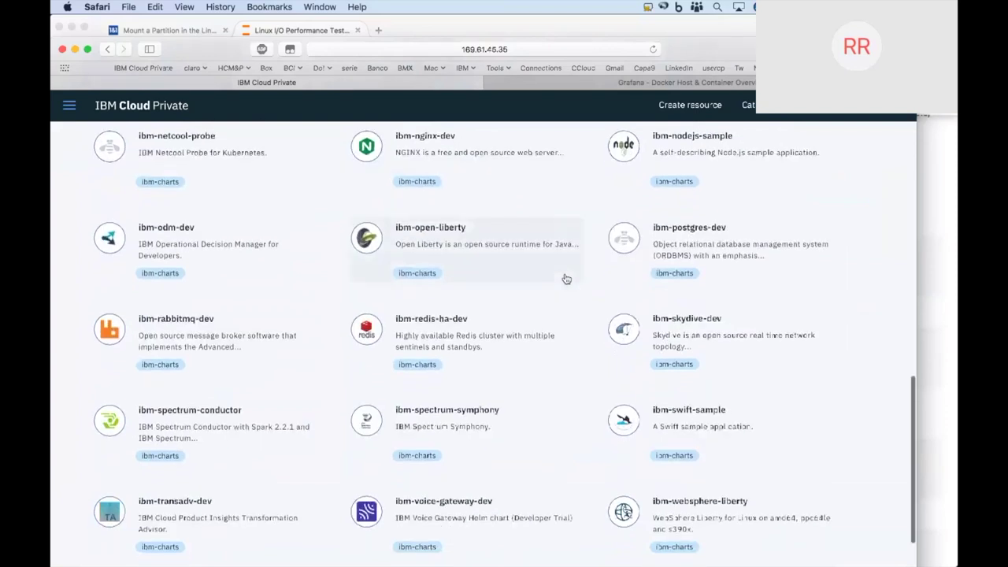
scroll(566, 279, up, 1)
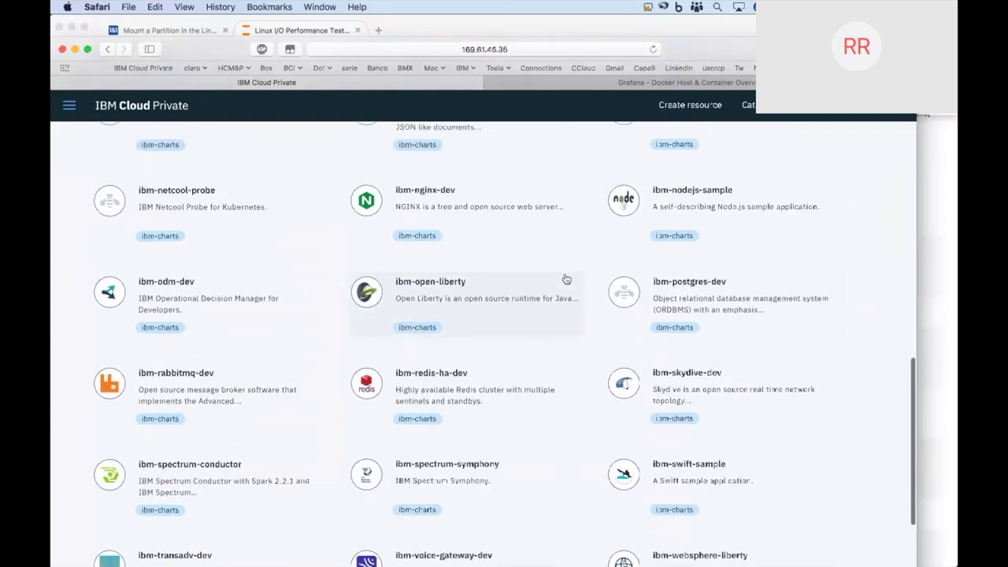
scroll(565, 279, down, 3)
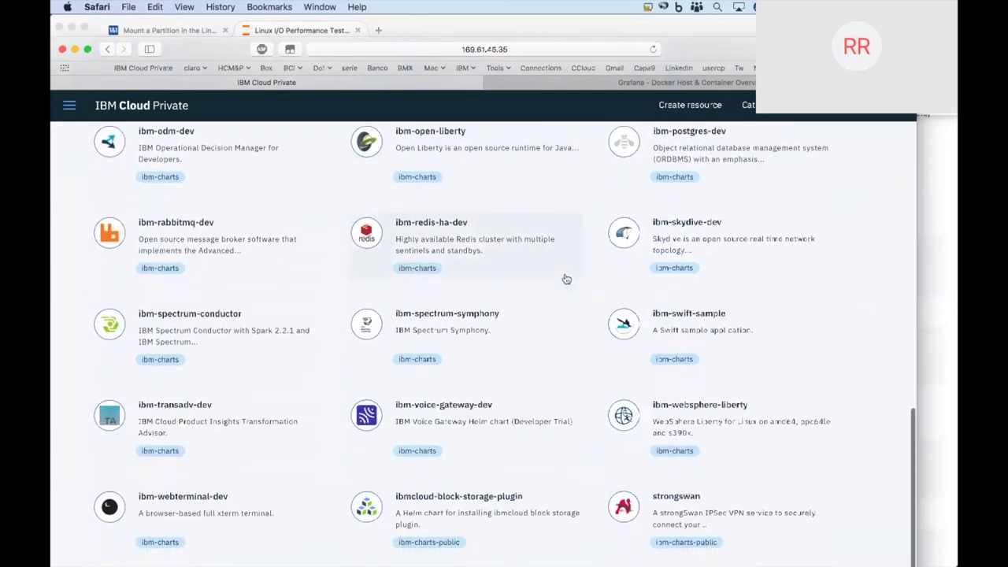
scroll(565, 279, down, 1)
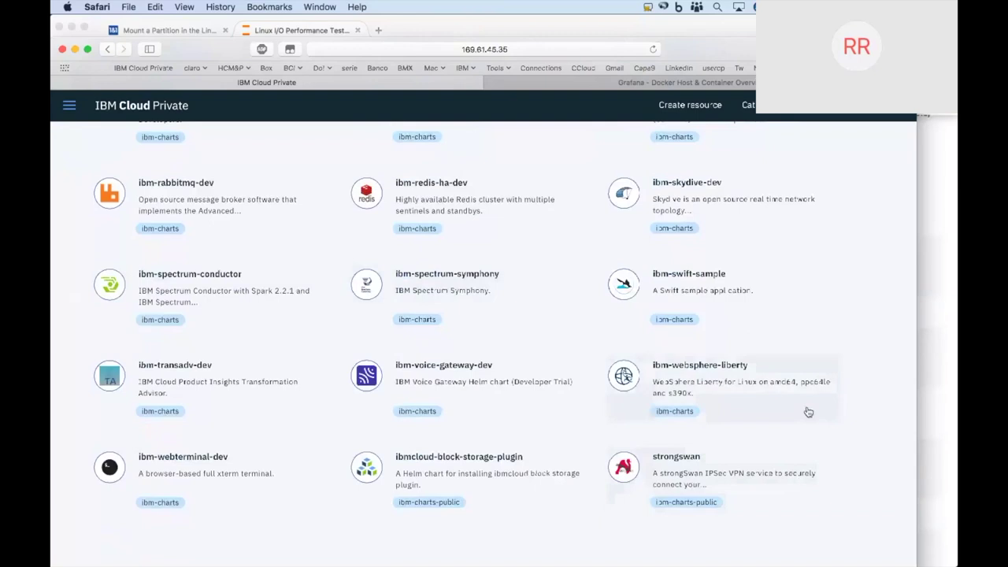
scroll(808, 412, up, 2)
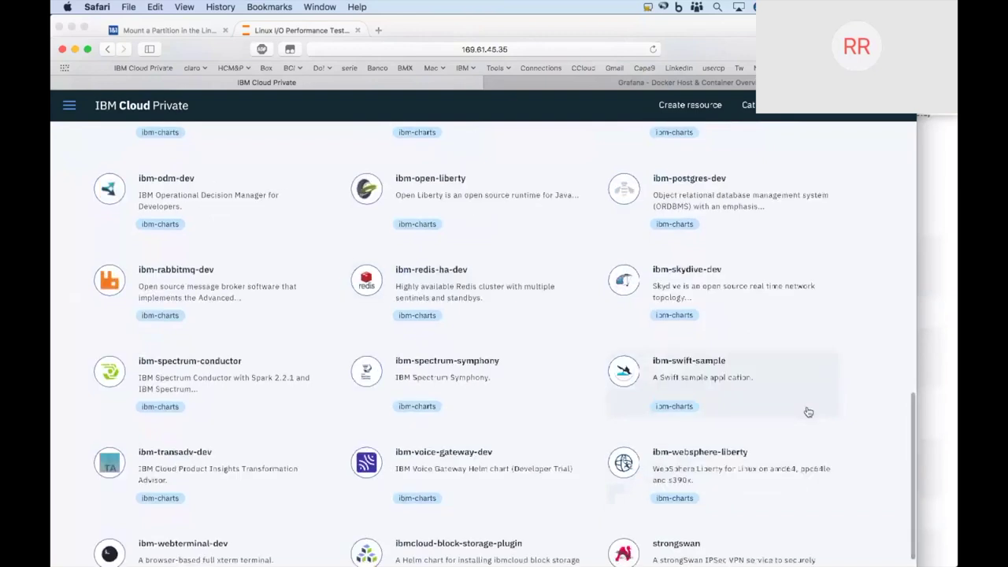
scroll(808, 412, up, 2)
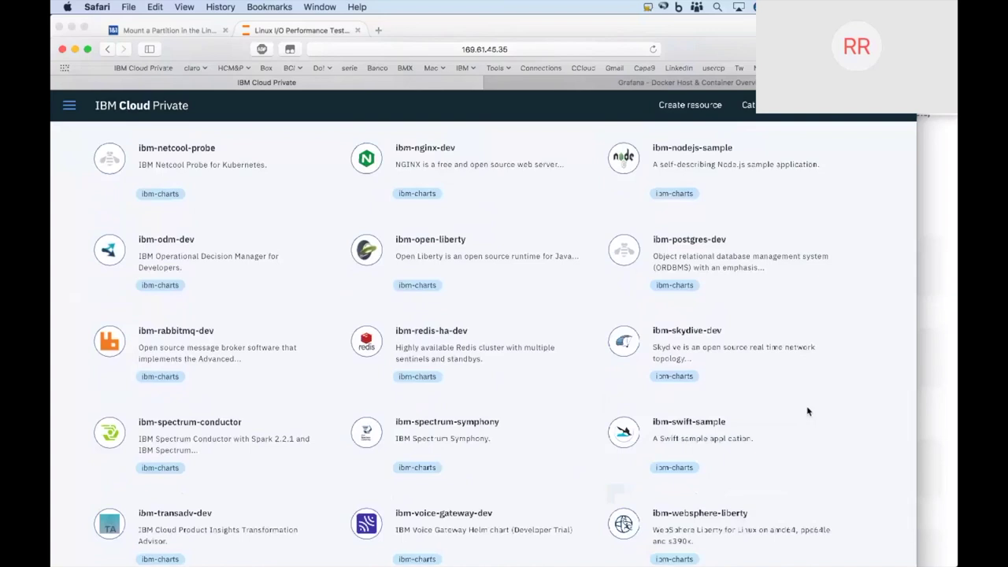
scroll(808, 412, up, 3)
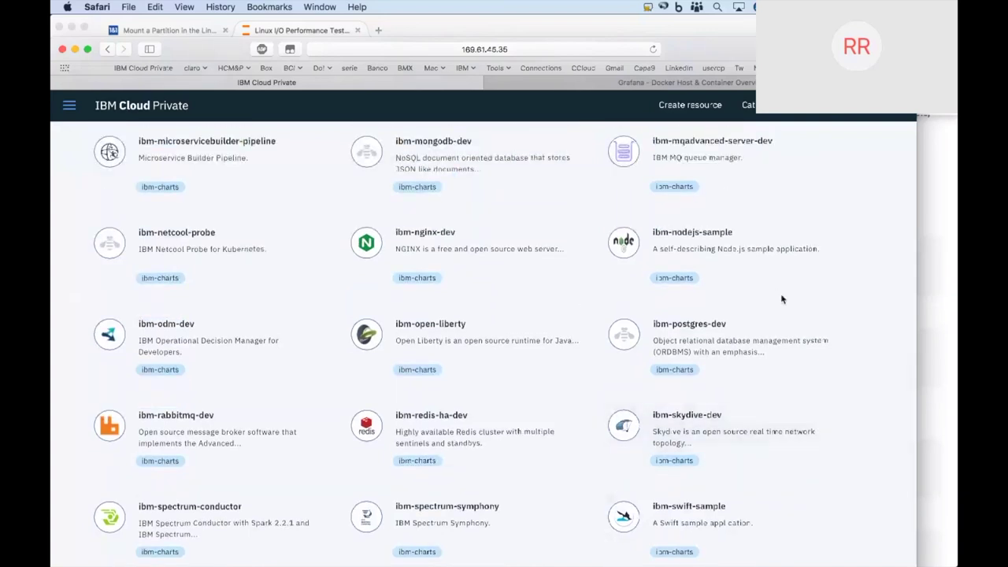
Review the Helm charts in the Catalog from the end of the list back up to its beginning.
scroll(811, 331, up, 2)
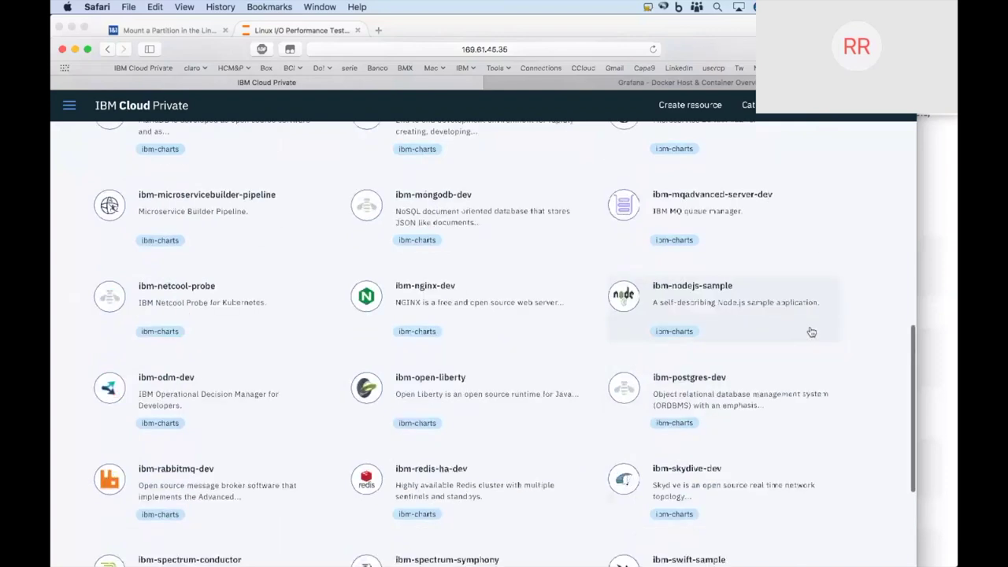
scroll(811, 332, up, 3)
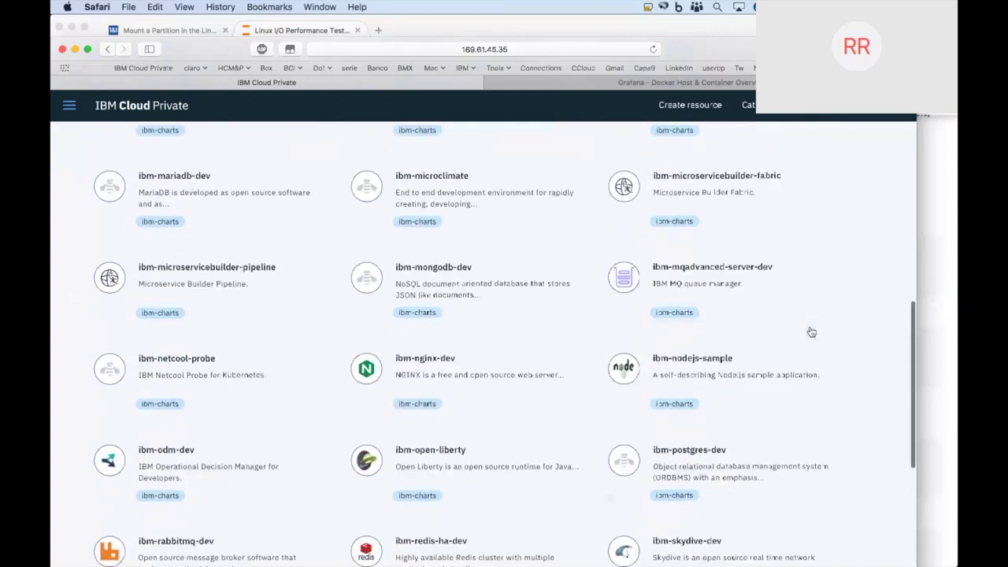
scroll(811, 331, up, 10)
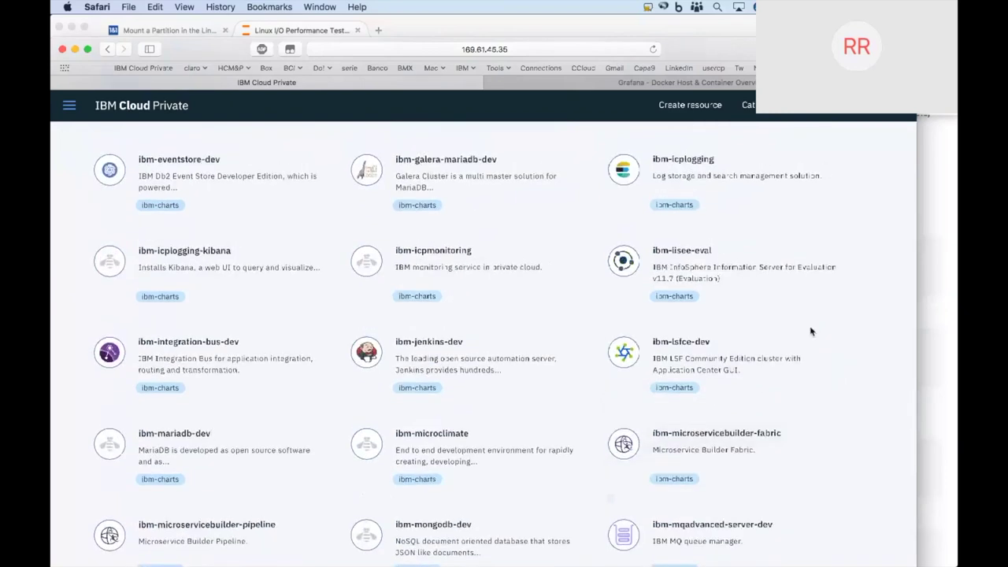
scroll(811, 331, up, 1)
scroll(811, 332, up, 4)
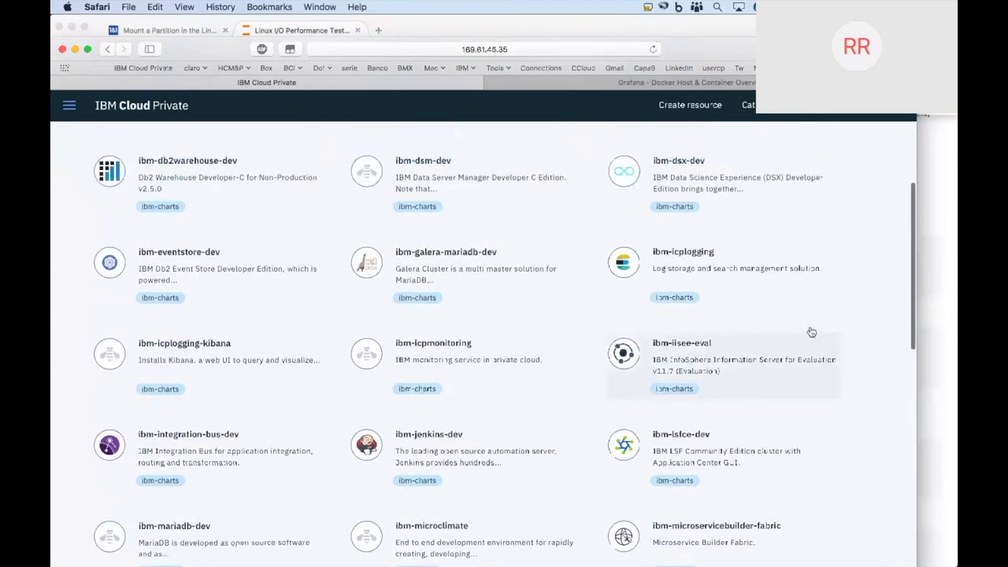
scroll(811, 331, up, 7)
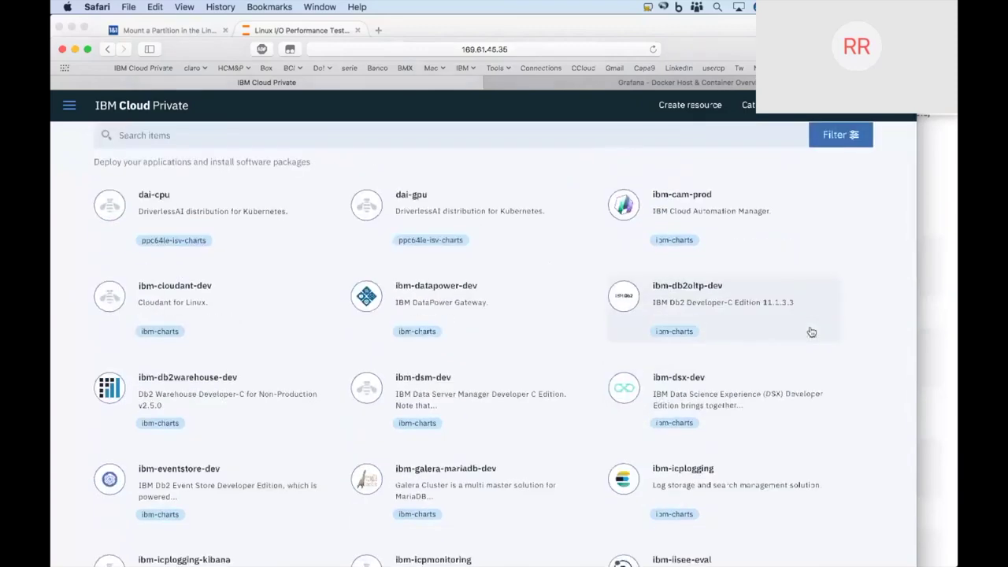
scroll(811, 332, up, 2)
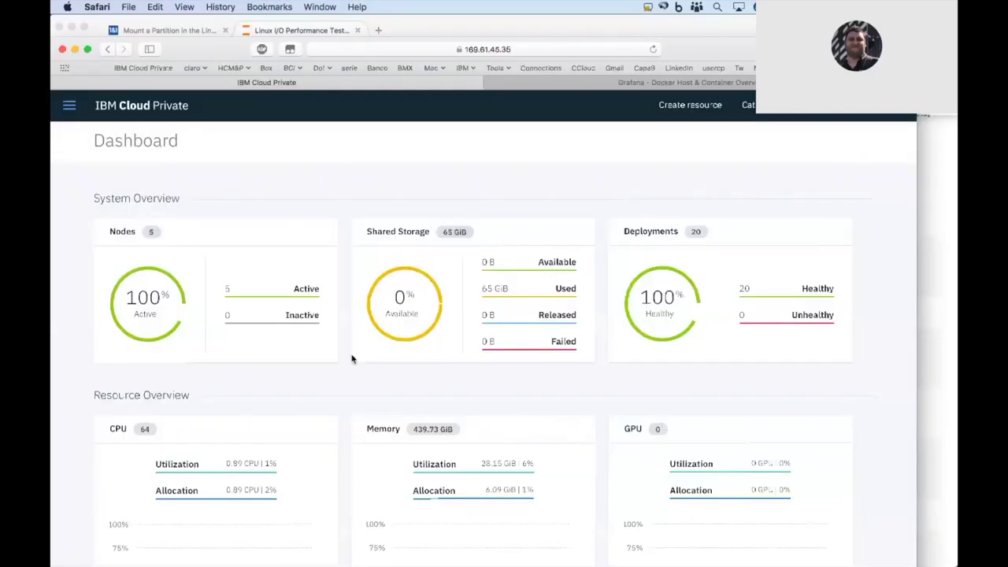
Examine the Resource Overview on the Dashboard, and view the Brokered Services page in the Workloads group.
scroll(351, 355, down, 5)
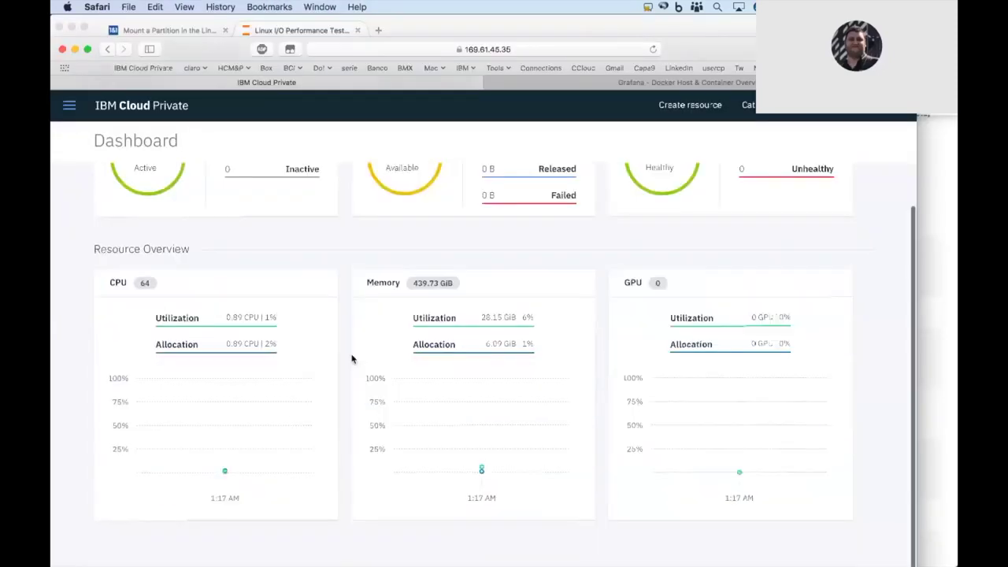
click(69, 120)
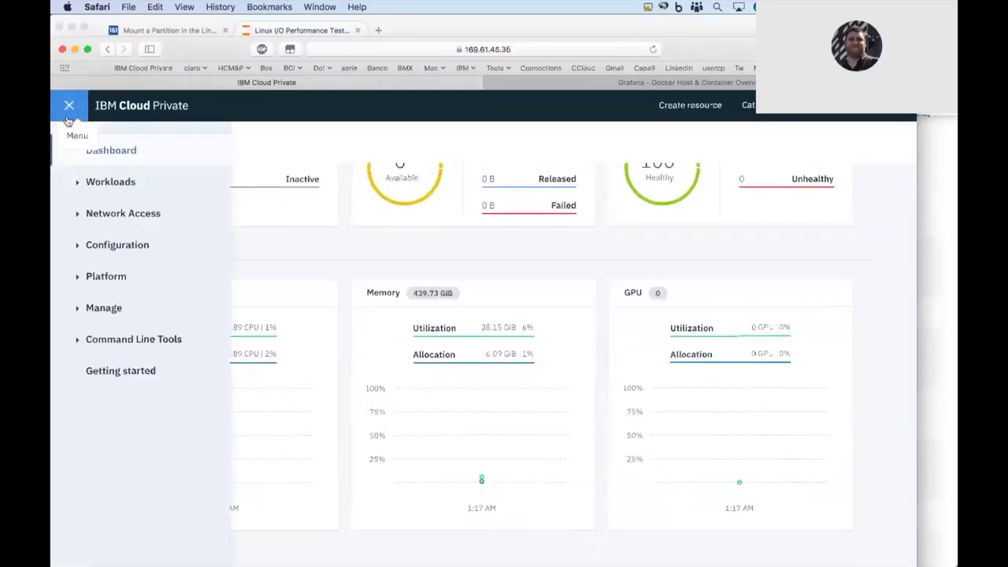
click(91, 181)
click(122, 213)
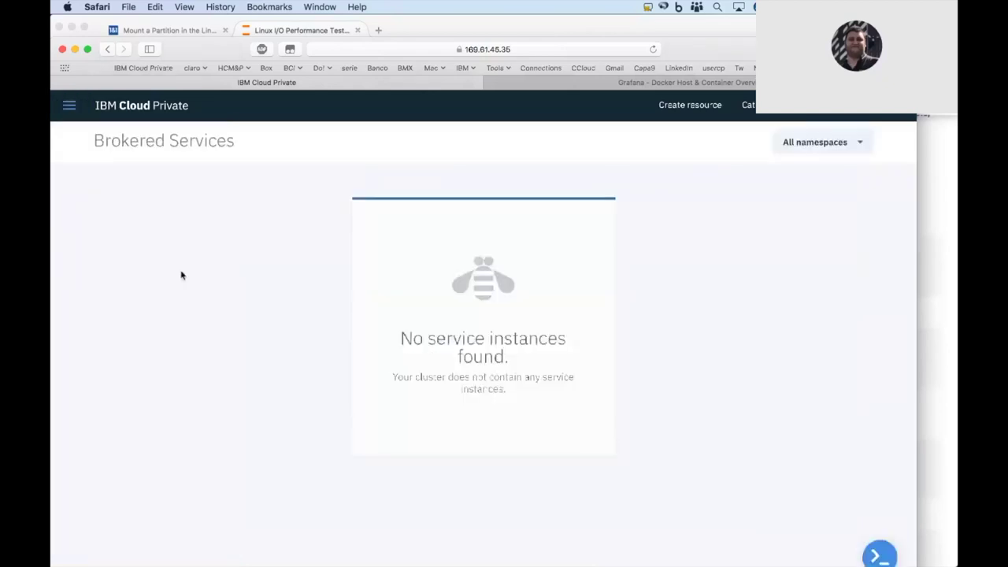
click(68, 105)
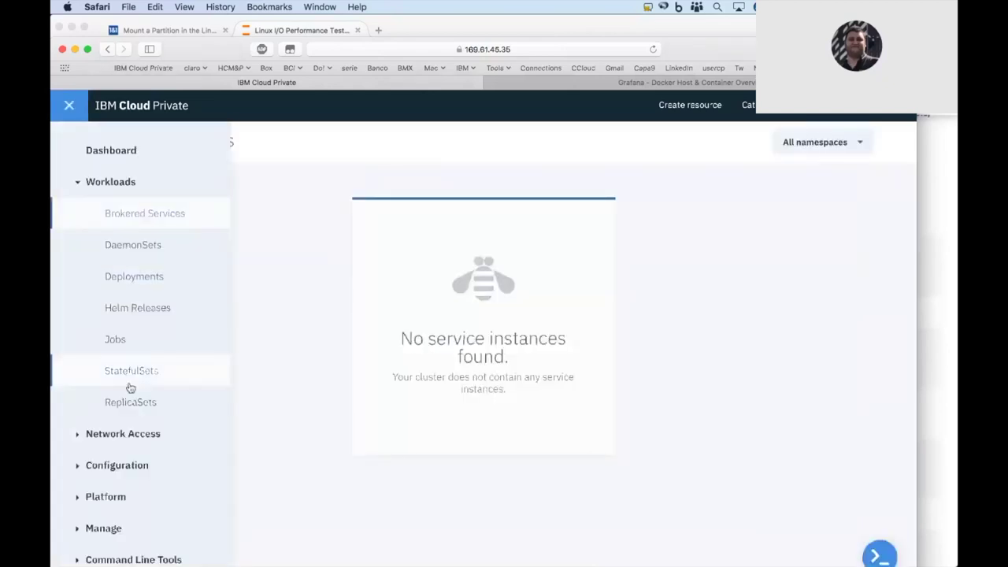
click(322, 320)
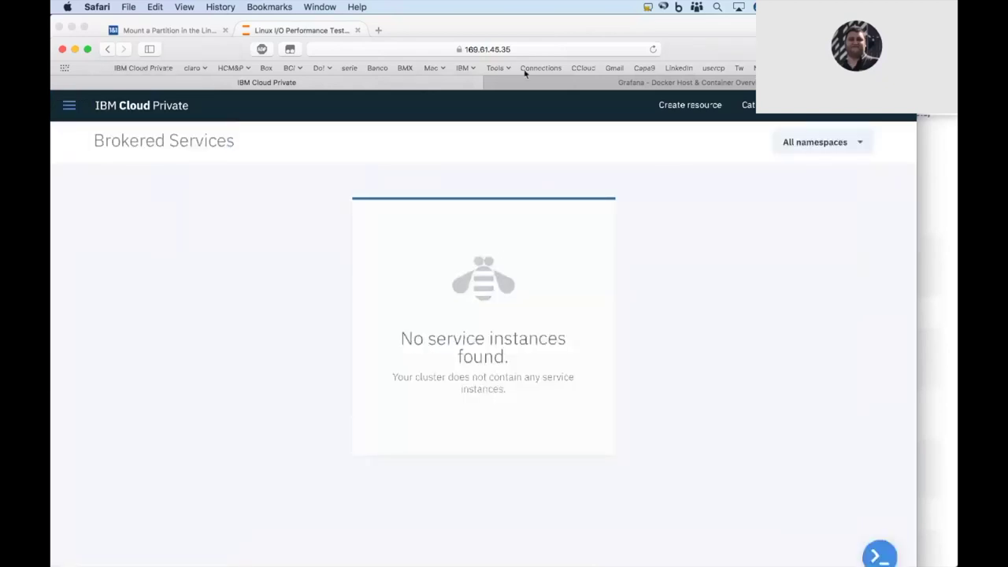